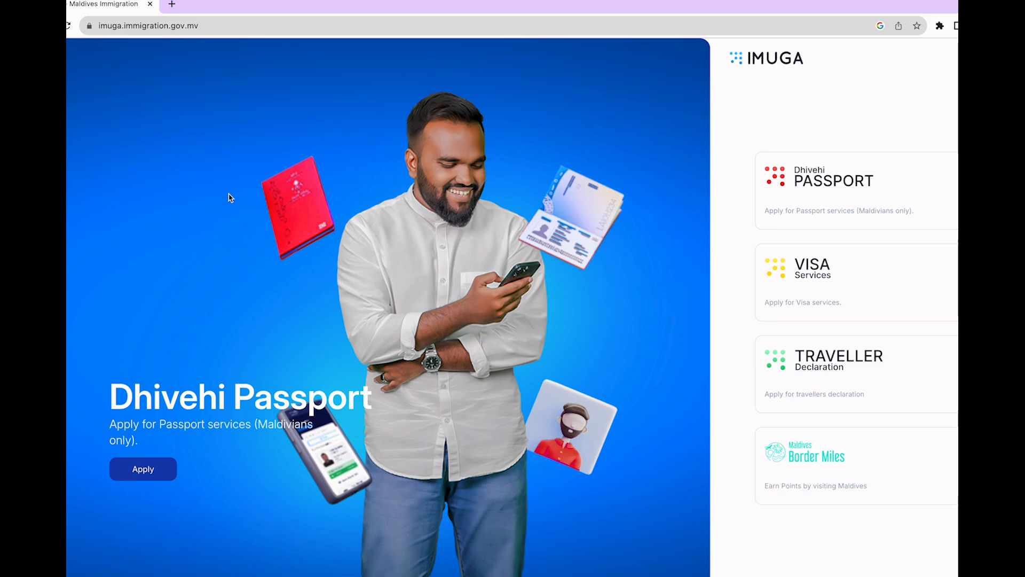
Start a new Traveller Declaration application and continue past the intro page
{"action": "left_click", "coordinate": [872, 370]}
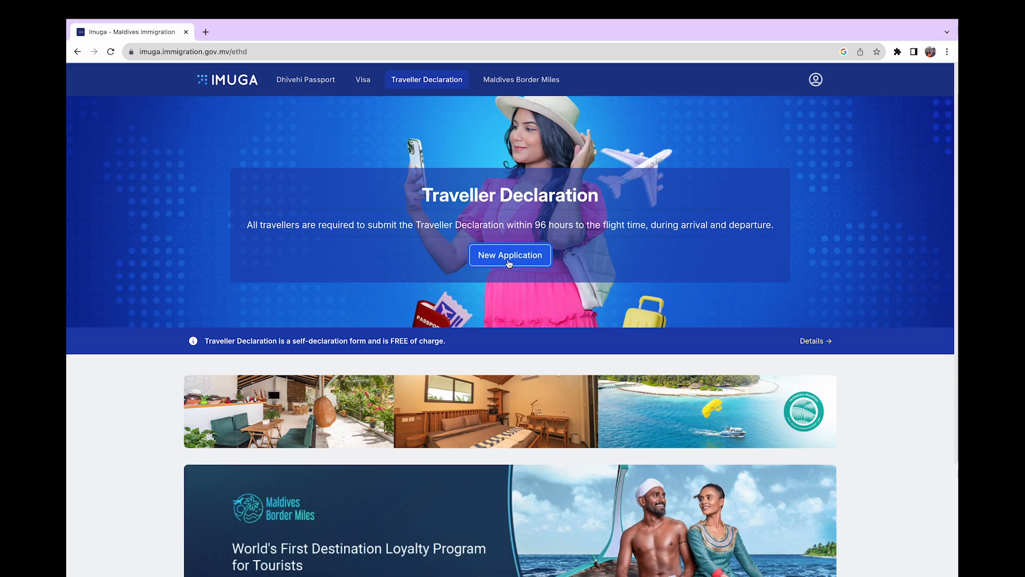
{"action": "left_click", "coordinate": [509, 255]}
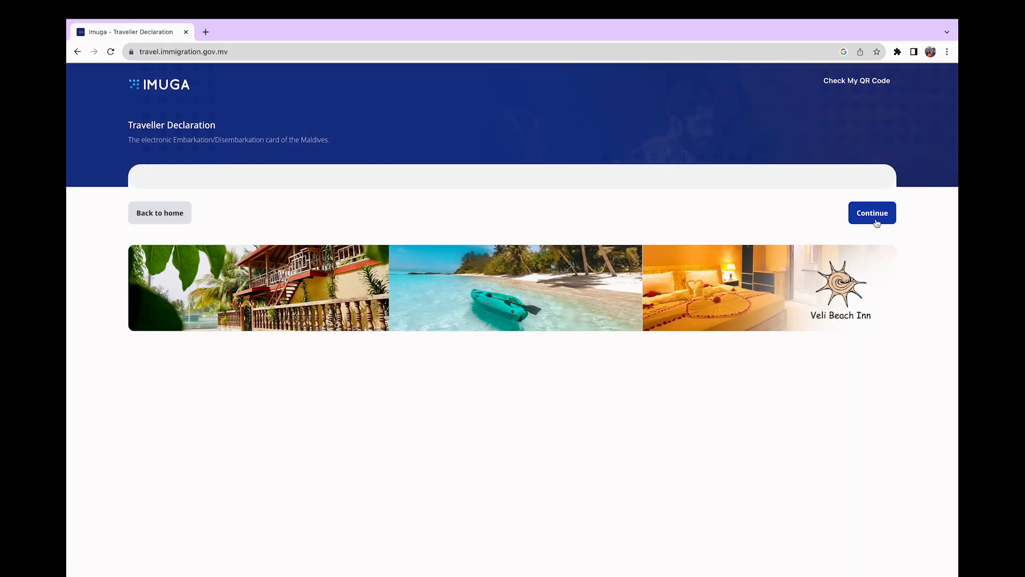
{"action": "left_click", "coordinate": [873, 214]}
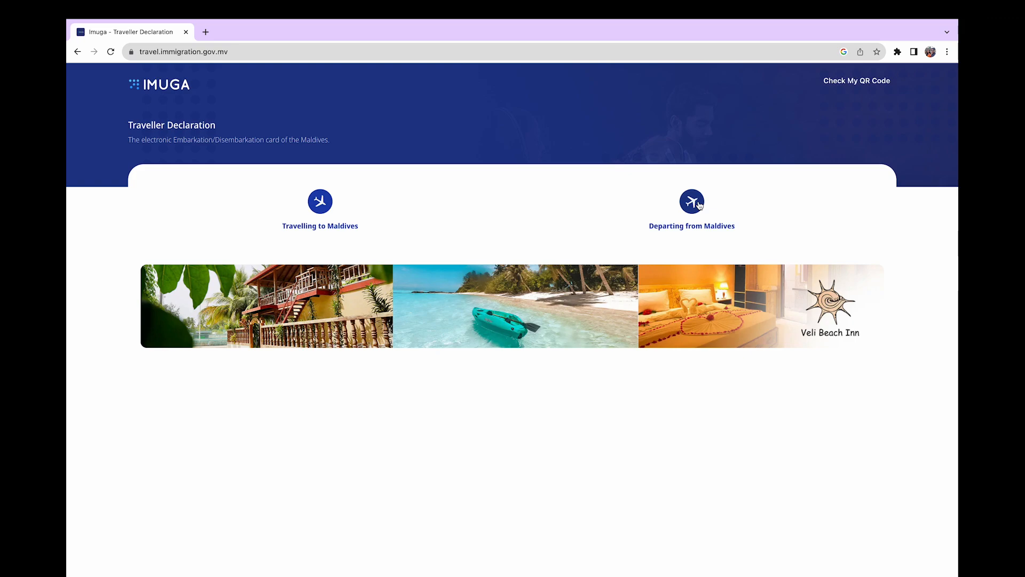
Declare an arrival without a passport photo, with nationality Indian and purpose Holiday
{"action": "left_click", "coordinate": [322, 203]}
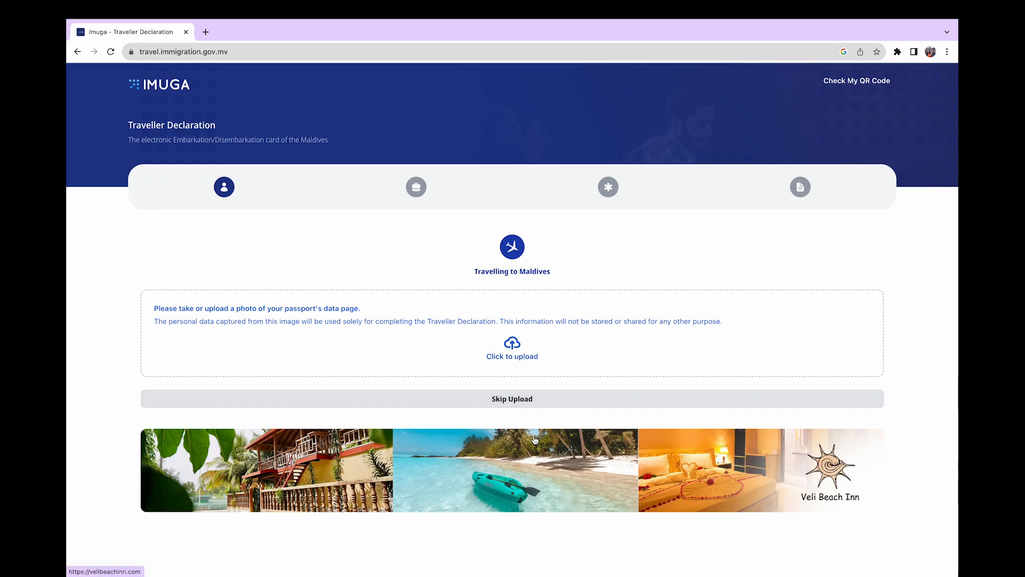
{"action": "left_click", "coordinate": [535, 401]}
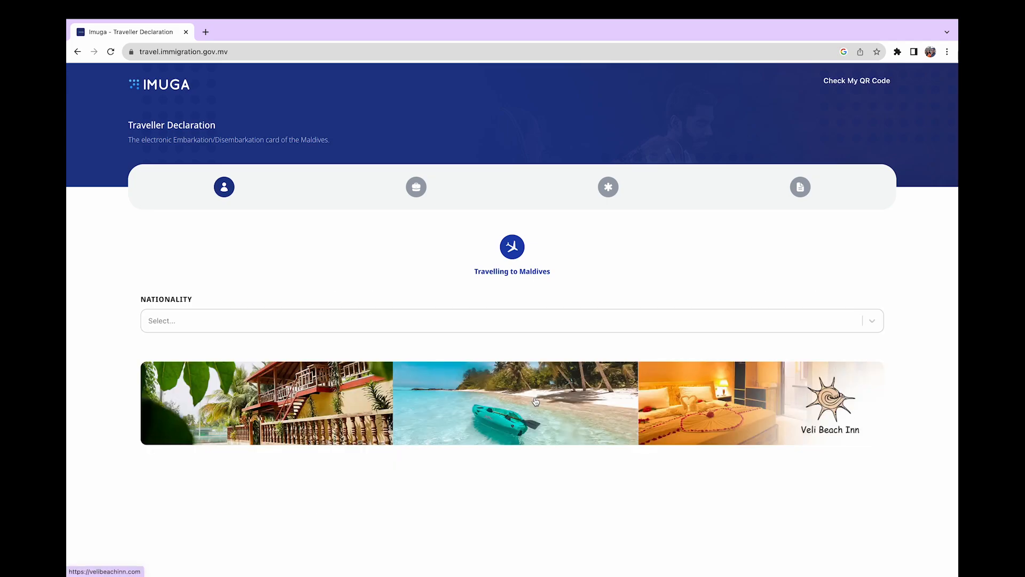
{"action": "left_click", "coordinate": [224, 321]}
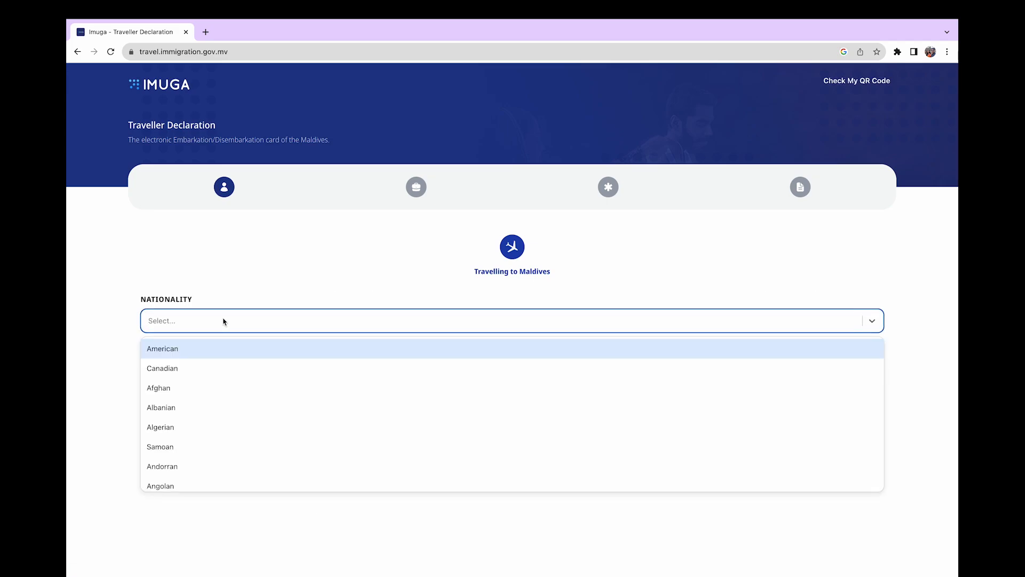
{"action": "type", "text": "india"}
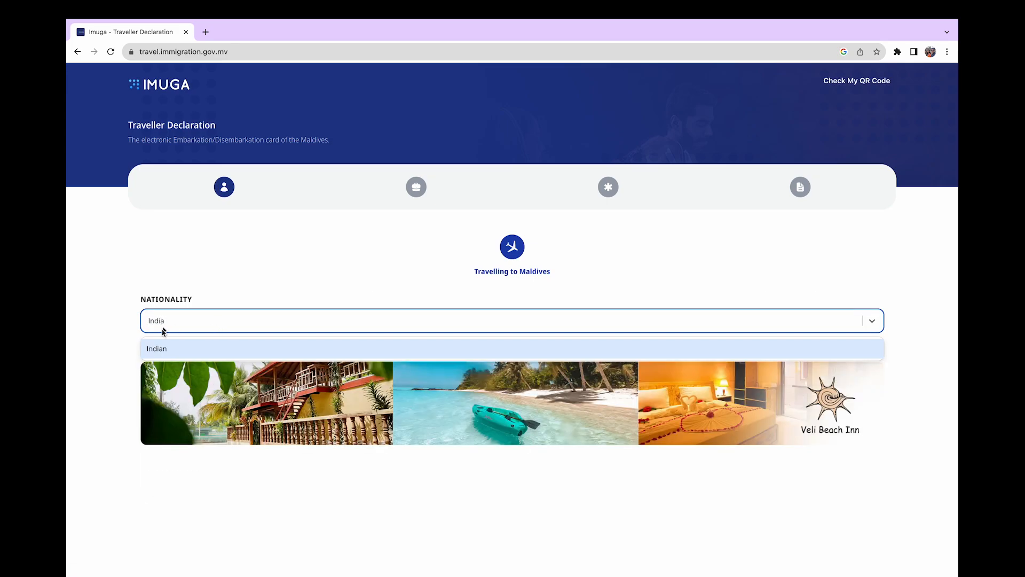
{"action": "left_click", "coordinate": [158, 350]}
{"action": "left_click", "coordinate": [191, 374]}
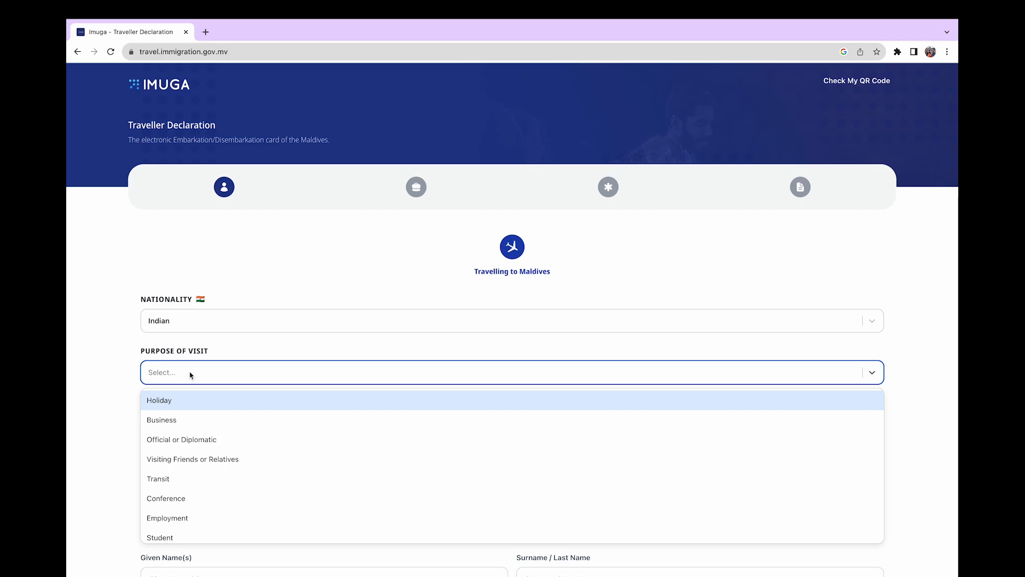
{"action": "left_click", "coordinate": [167, 400]}
{"action": "scroll", "coordinate": [187, 398], "scroll_direction": "down", "scroll_amount": 5}
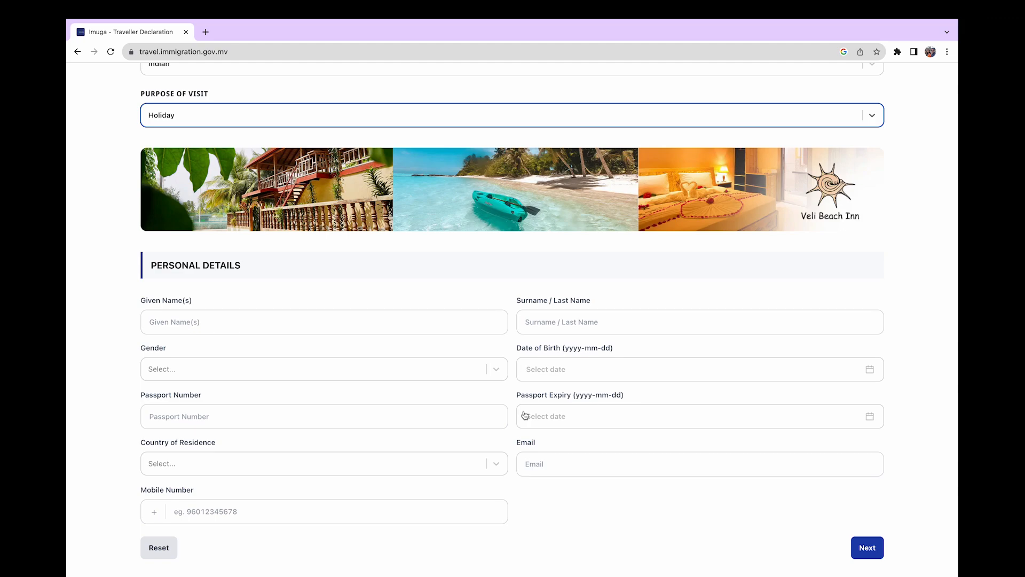
Enter the traveller's given name and surname and set gender to Female
{"action": "left_click", "coordinate": [193, 316]}
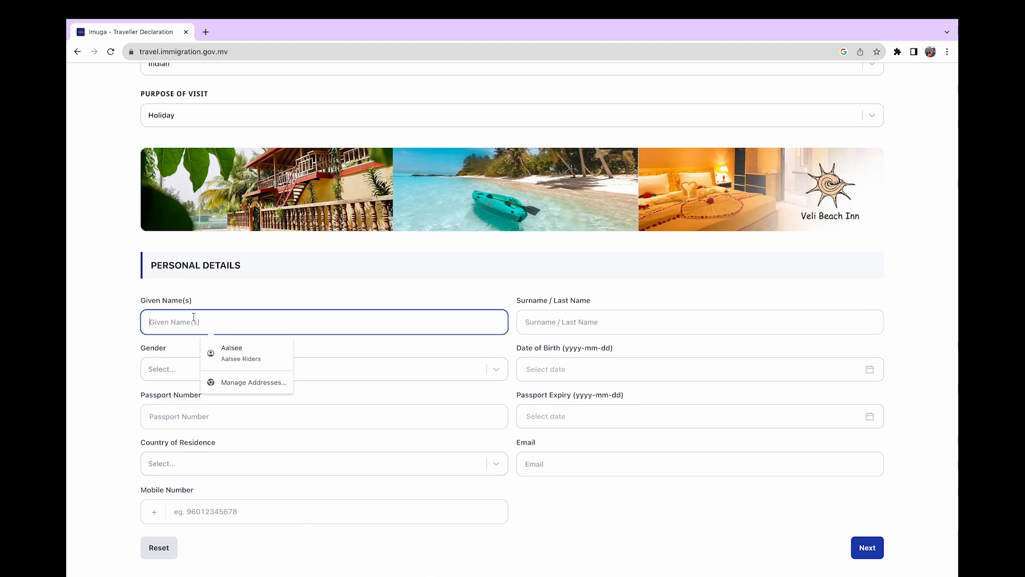
{"action": "left_click", "coordinate": [585, 322]}
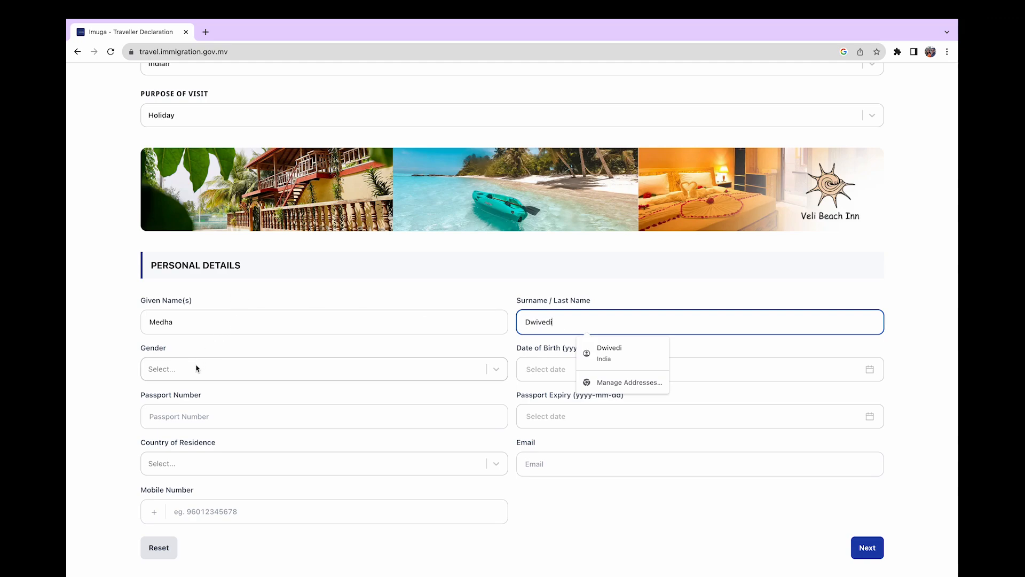
{"action": "left_click", "coordinate": [196, 368]}
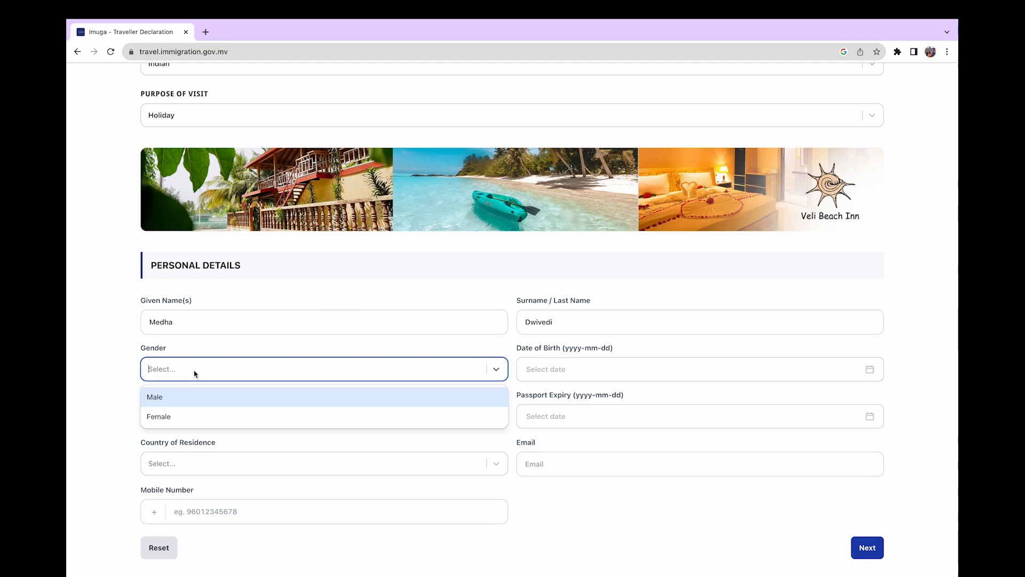
{"action": "left_click", "coordinate": [180, 414]}
{"action": "left_click", "coordinate": [537, 372]}
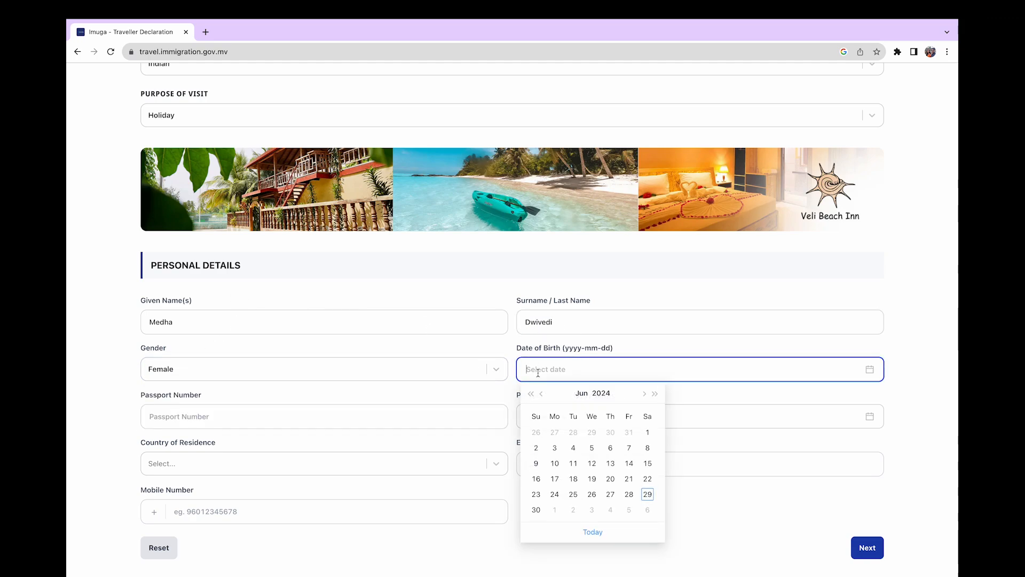
{"action": "left_click", "coordinate": [598, 394]}
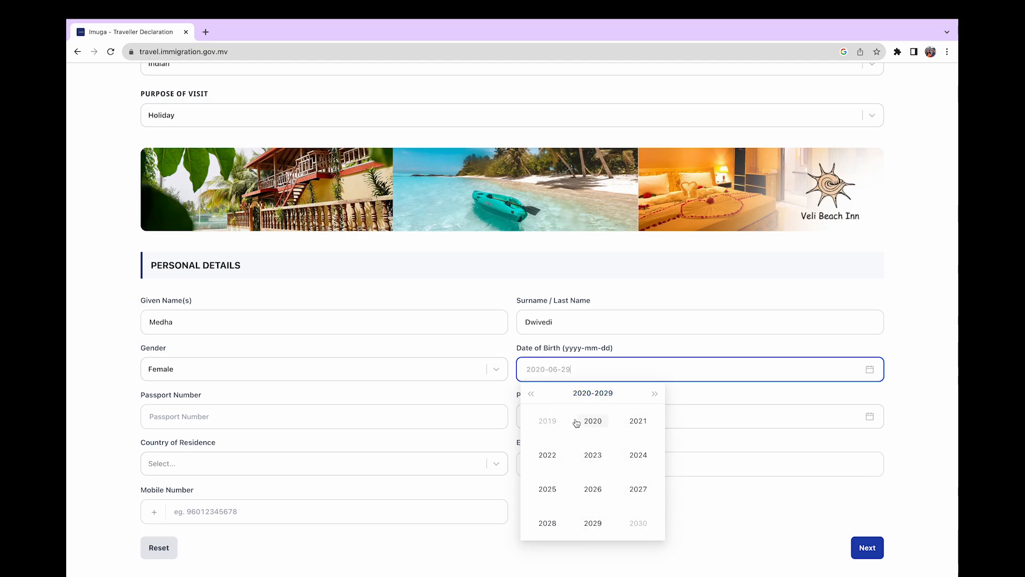
{"action": "left_click", "coordinate": [591, 422]}
{"action": "left_click", "coordinate": [611, 432]}
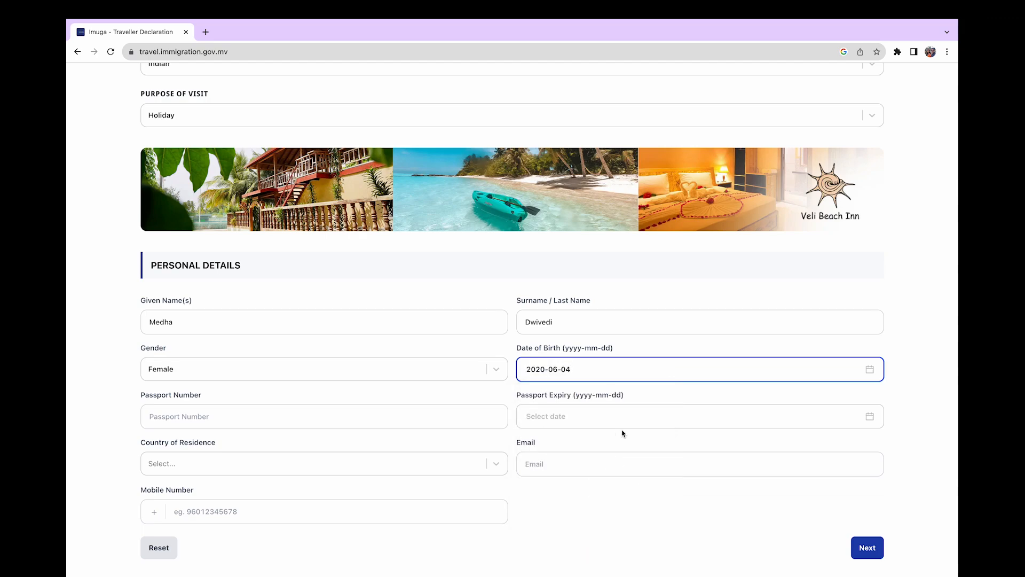
{"action": "left_click", "coordinate": [615, 371]}
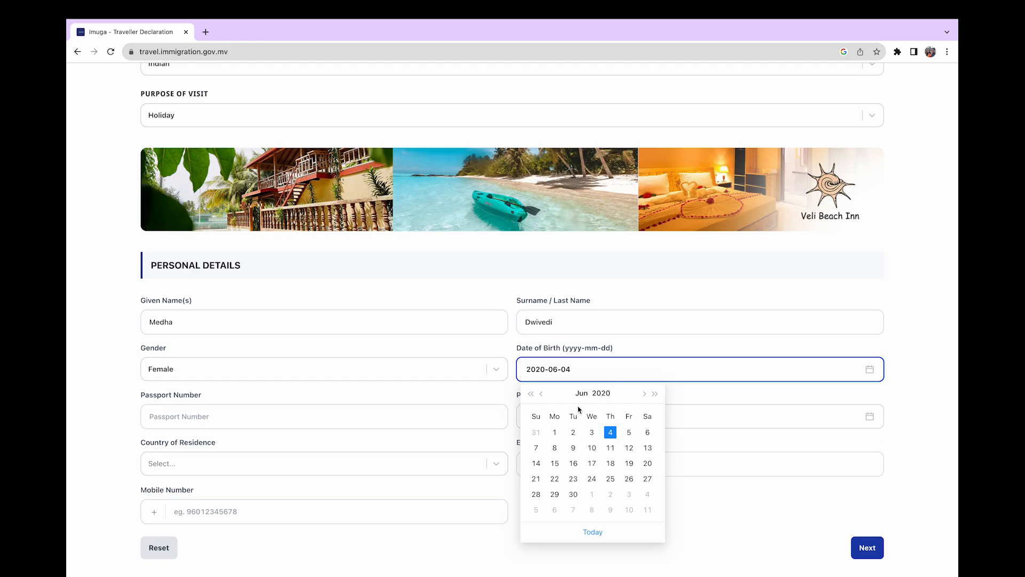
{"action": "left_click", "coordinate": [602, 395]}
{"action": "scroll", "coordinate": [609, 449], "scroll_direction": "down", "scroll_amount": 2}
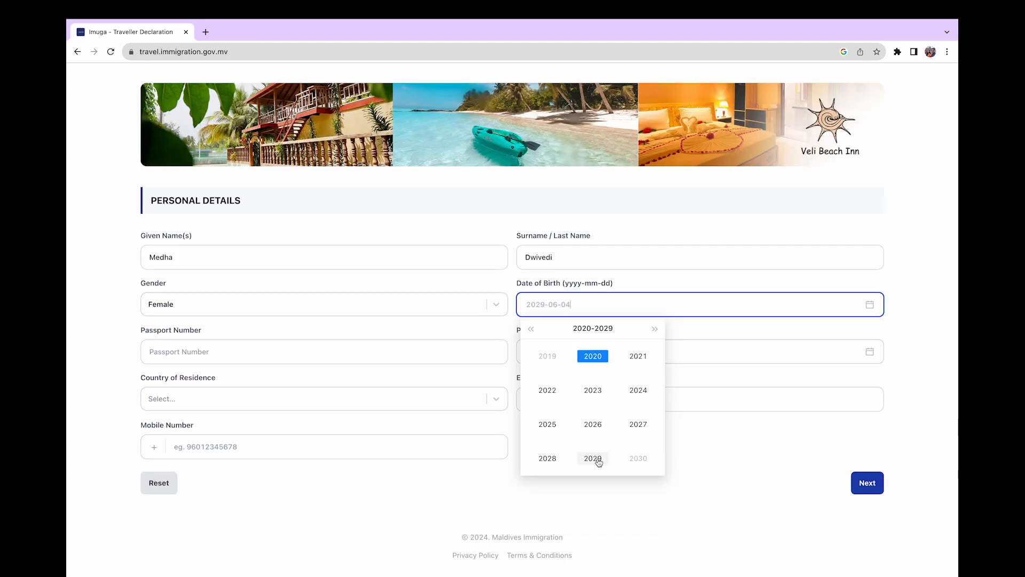
{"action": "left_click", "coordinate": [532, 329]}
{"action": "left_click", "coordinate": [532, 329]}
{"action": "left_click", "coordinate": [639, 391]}
{"action": "left_click", "coordinate": [639, 389]}
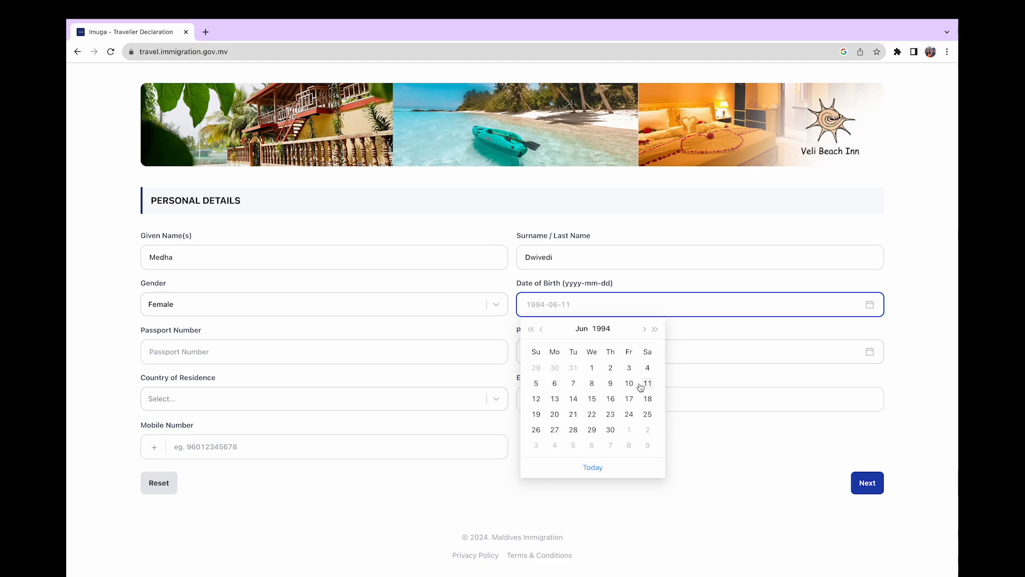
{"action": "left_click", "coordinate": [643, 386]}
{"action": "left_click", "coordinate": [583, 506]}
{"action": "left_click", "coordinate": [178, 354]}
{"action": "type", "text": "abcdefgh"}
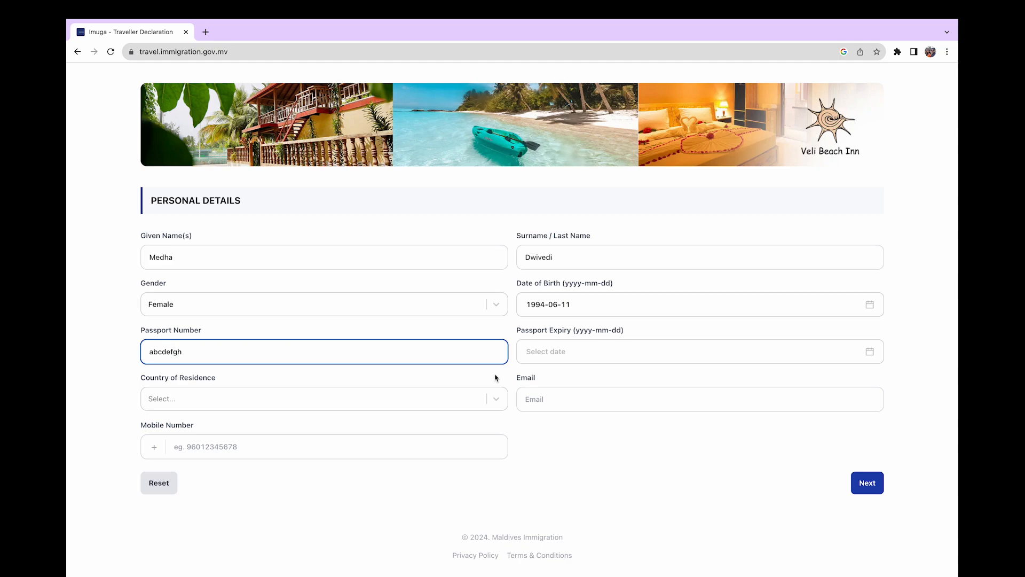
Set the passport expiry date to 2029-06-28
{"action": "left_click", "coordinate": [596, 350]}
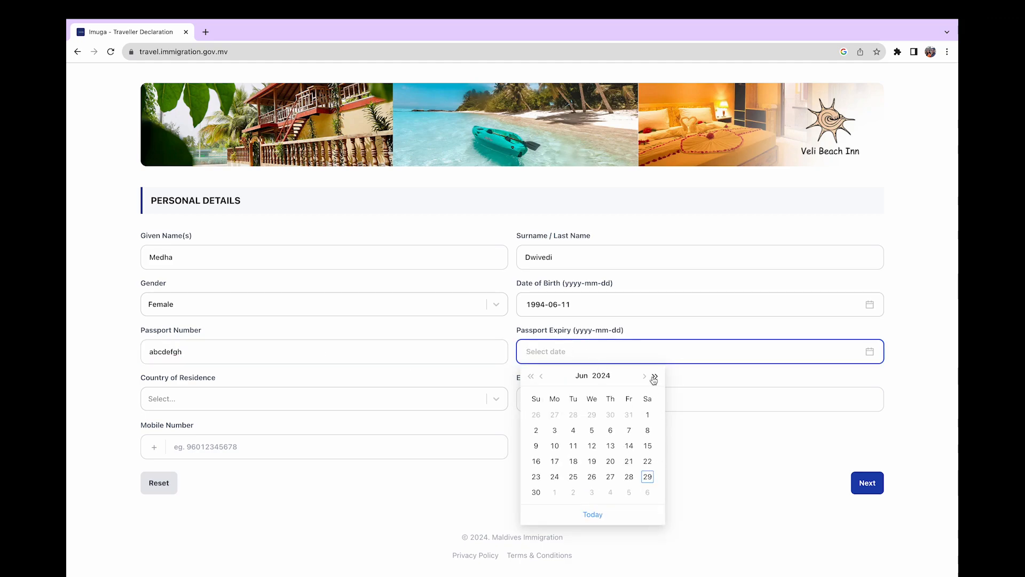
{"action": "left_click", "coordinate": [602, 376]}
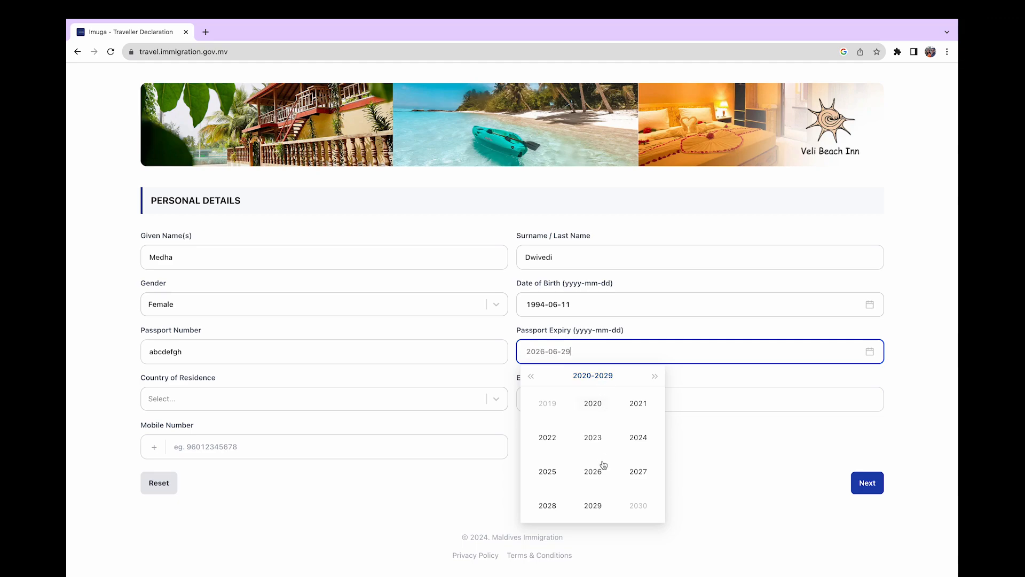
{"action": "left_click", "coordinate": [593, 506]}
{"action": "left_click", "coordinate": [611, 476]}
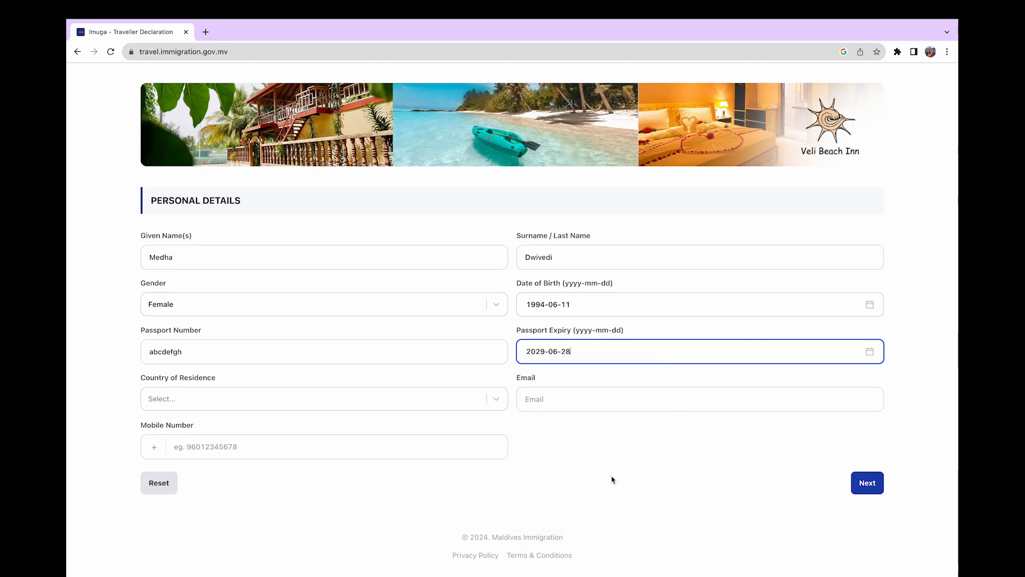
Set country of residence to India and fill in the e-mail and mobile number
{"action": "left_click", "coordinate": [197, 401]}
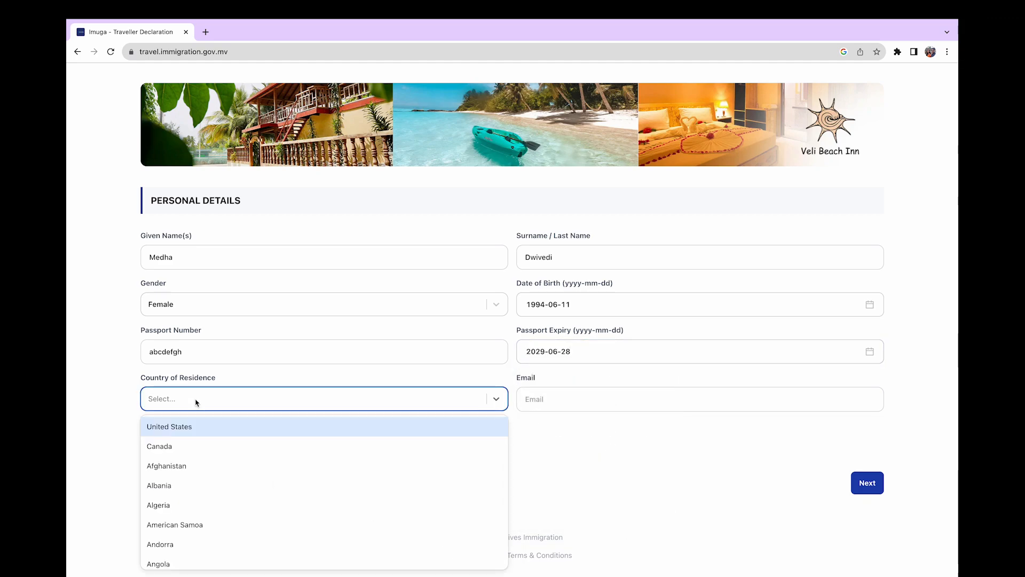
{"action": "type", "text": "India"}
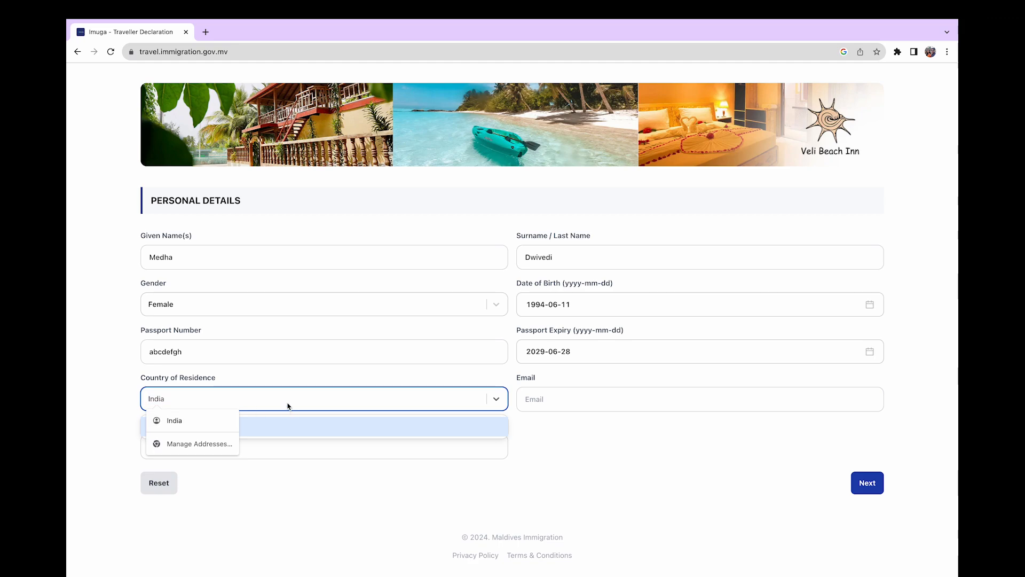
{"action": "left_click", "coordinate": [293, 425]}
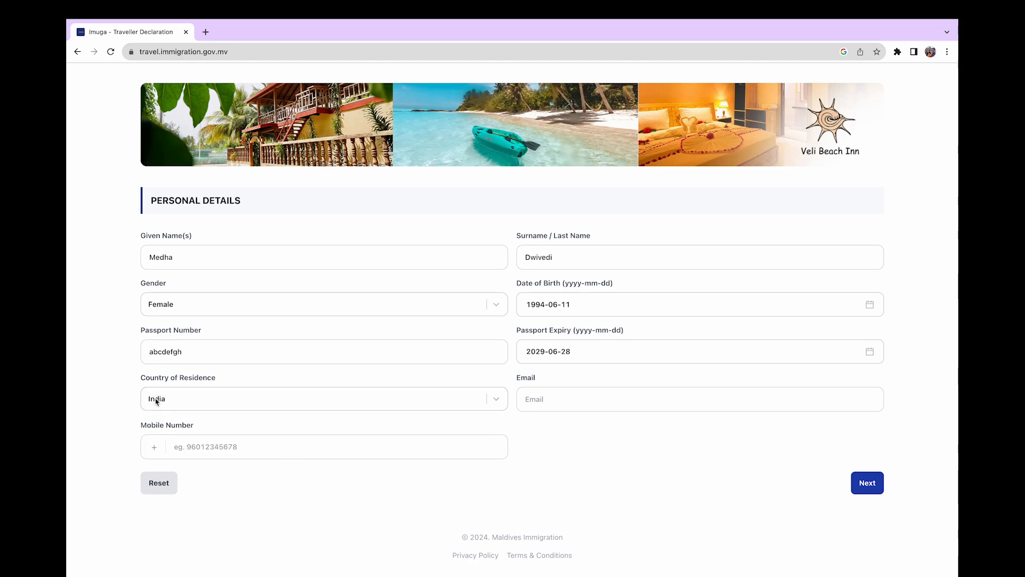
{"action": "key", "text": "Tab"}
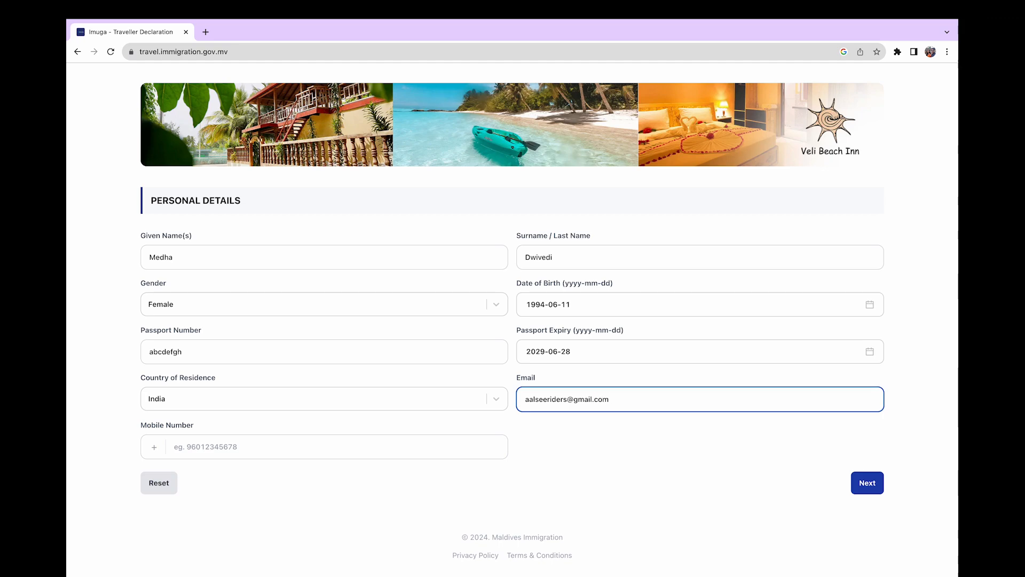
{"action": "left_click", "coordinate": [214, 443]}
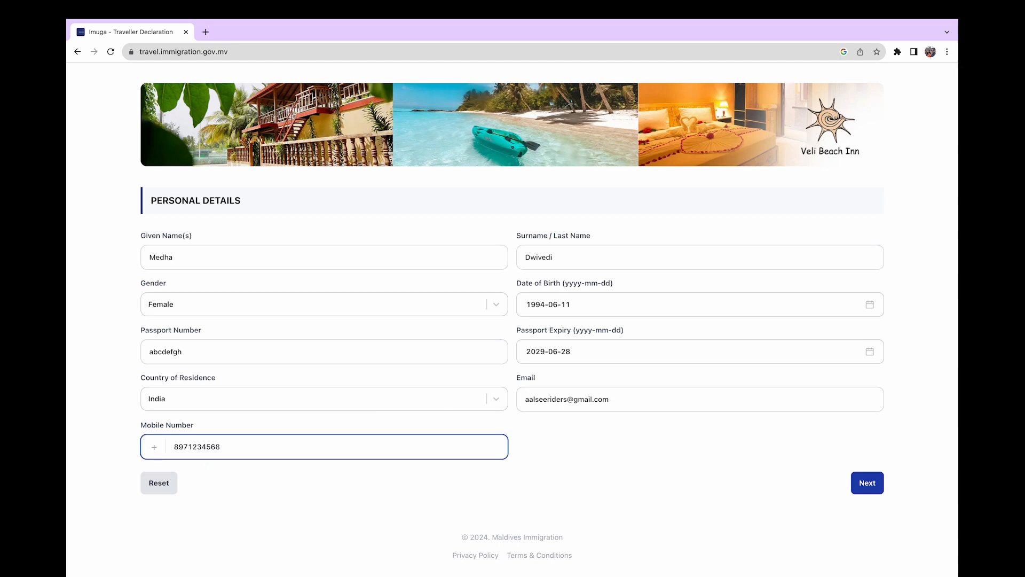
{"action": "left_click", "coordinate": [584, 458]}
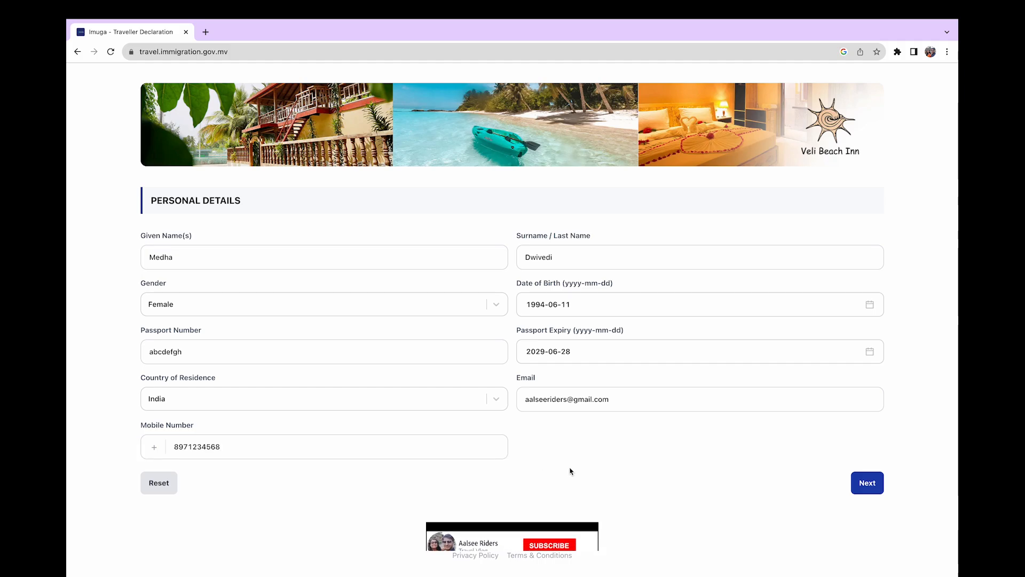
Set entry port Velana International Airport, arrival date 2024-06-29, and transport by air
{"action": "left_click", "coordinate": [867, 482]}
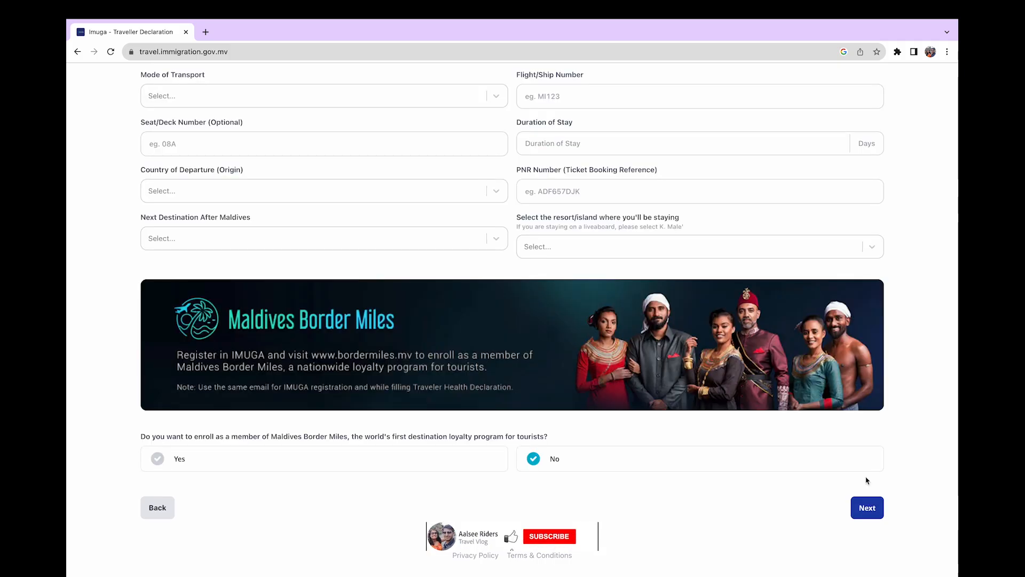
{"action": "scroll", "coordinate": [461, 273], "scroll_direction": "up", "scroll_amount": 2}
{"action": "scroll", "coordinate": [461, 273], "scroll_direction": "up", "scroll_amount": 3}
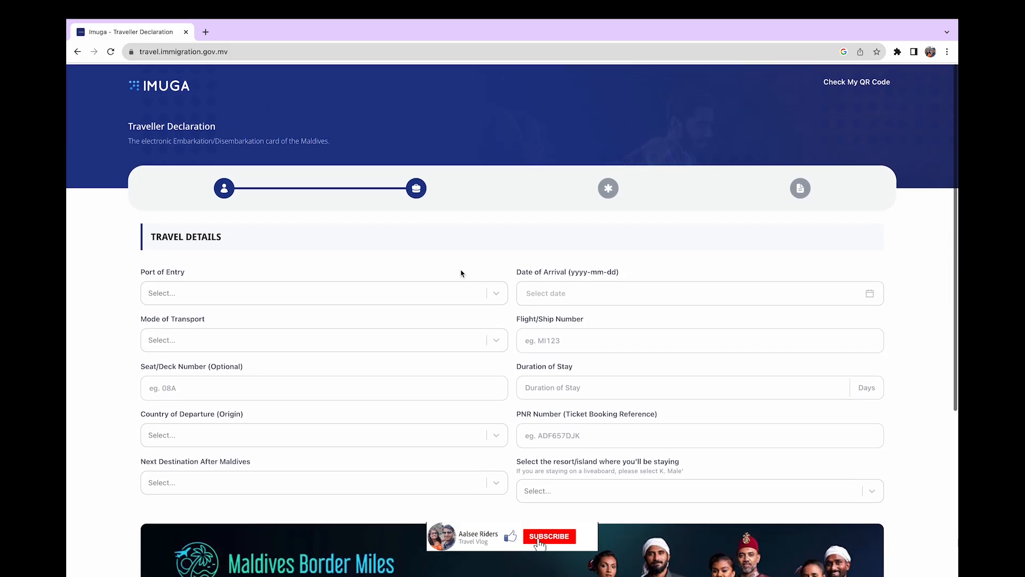
{"action": "left_click", "coordinate": [197, 292]}
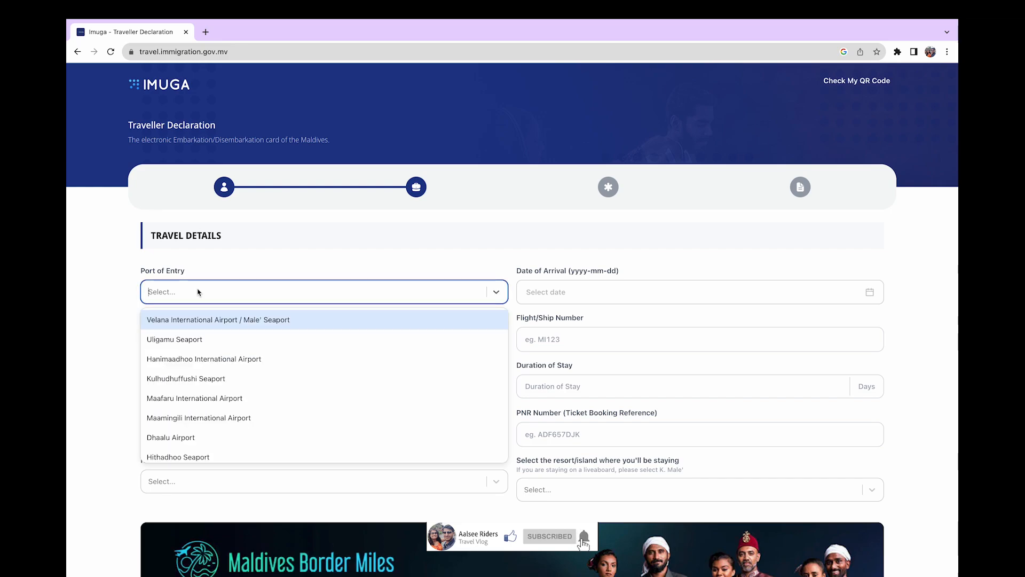
{"action": "left_click", "coordinate": [273, 322]}
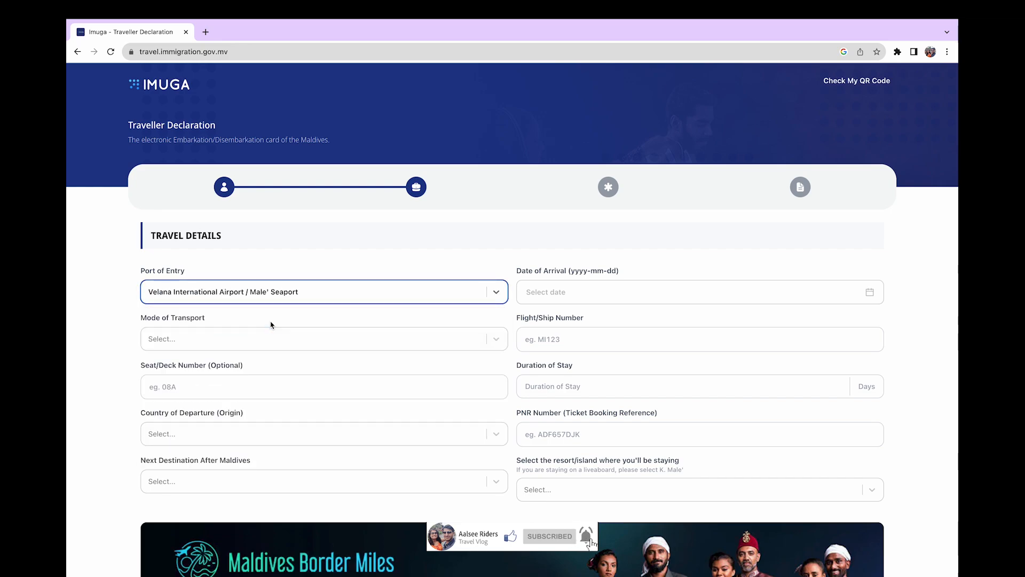
{"action": "left_click", "coordinate": [622, 293]}
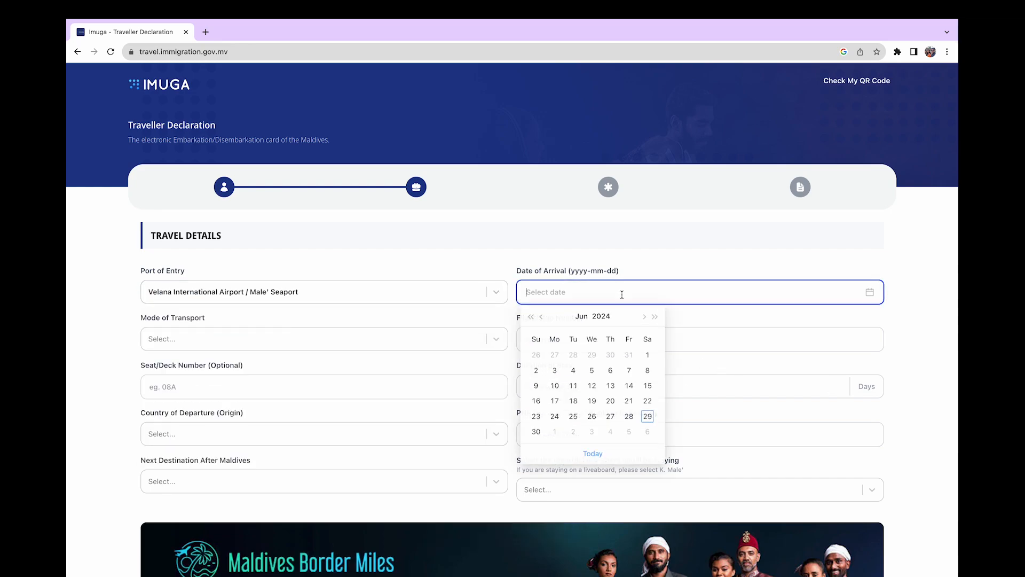
{"action": "left_click", "coordinate": [647, 417]}
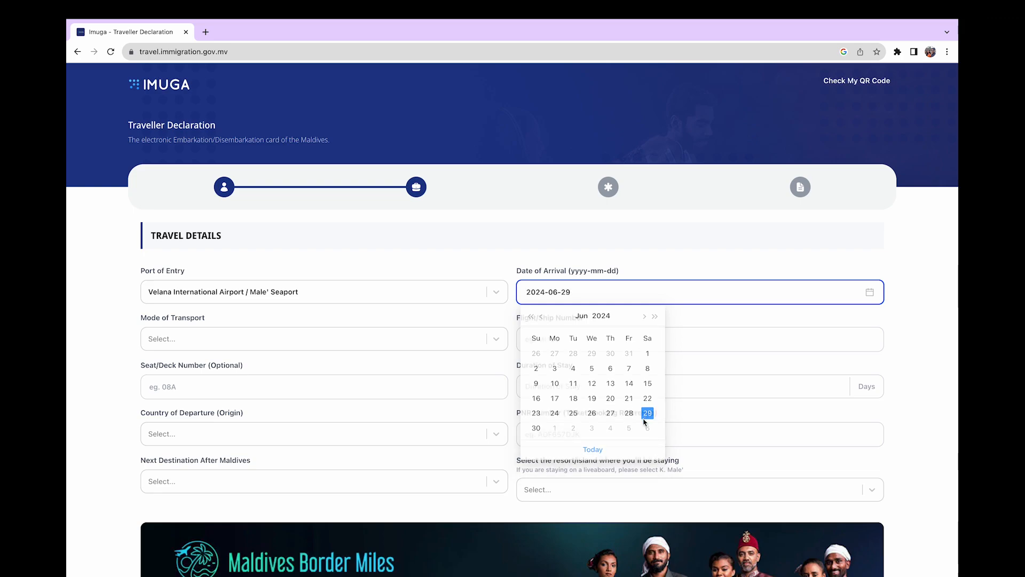
{"action": "left_click", "coordinate": [206, 340]}
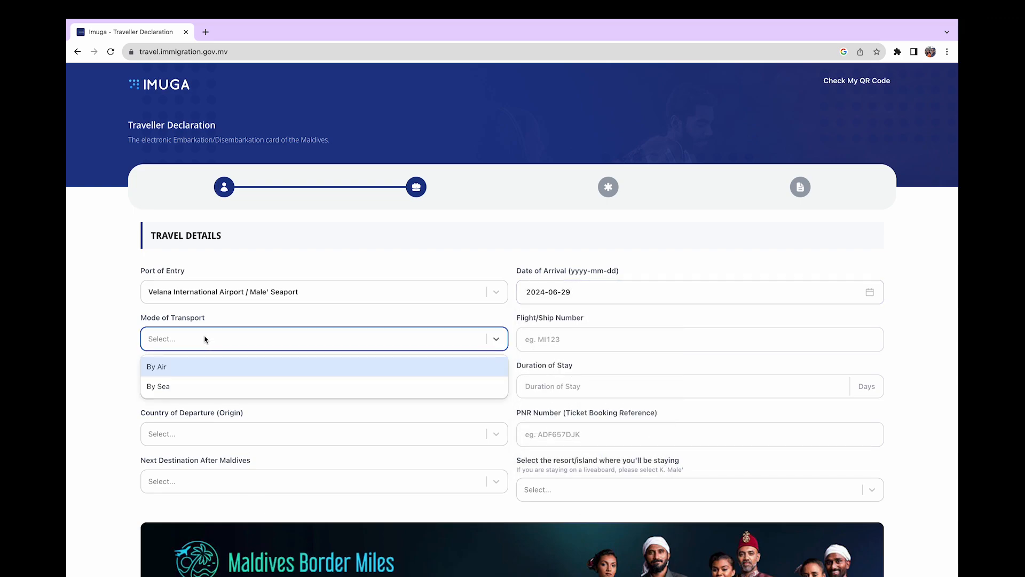
{"action": "left_click", "coordinate": [171, 368]}
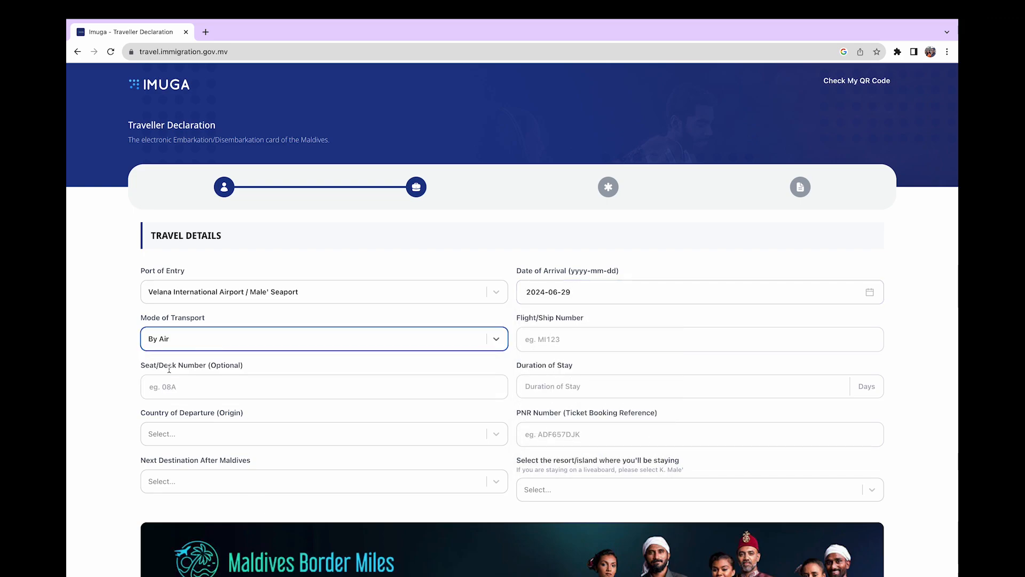
Enter flight Indigo, a 3-day stay, departure country India, and the booking reference
{"action": "left_click", "coordinate": [582, 338]}
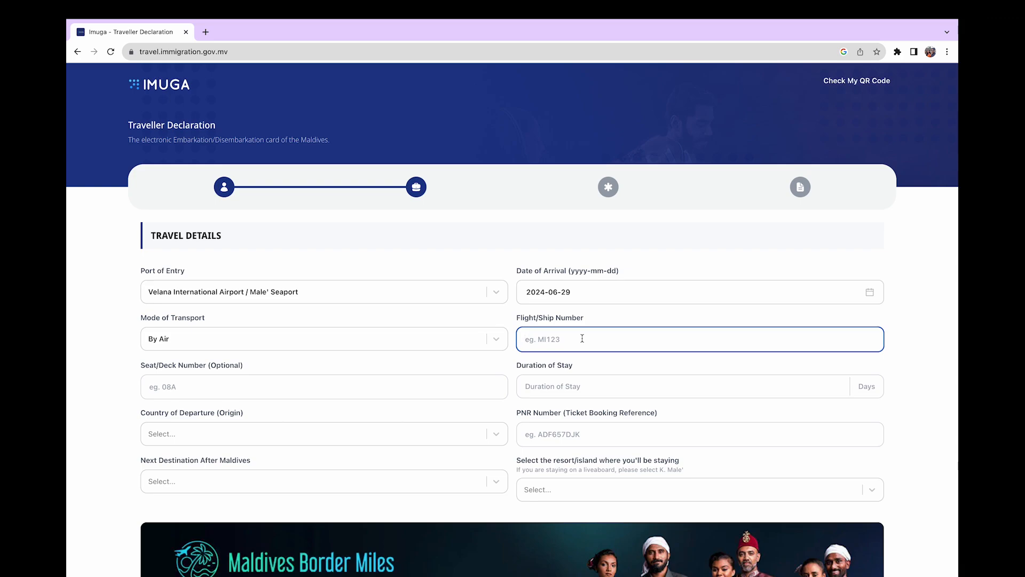
{"action": "type", "text": "Indigo 6E"}
{"action": "left_click", "coordinate": [210, 384]}
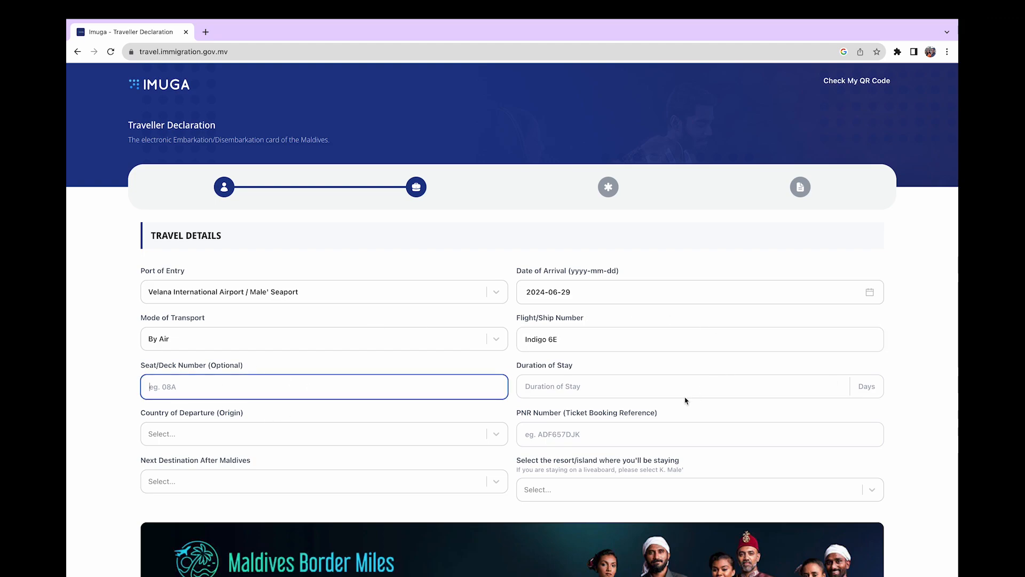
{"action": "left_click", "coordinate": [570, 384]}
{"action": "type", "text": "3"}
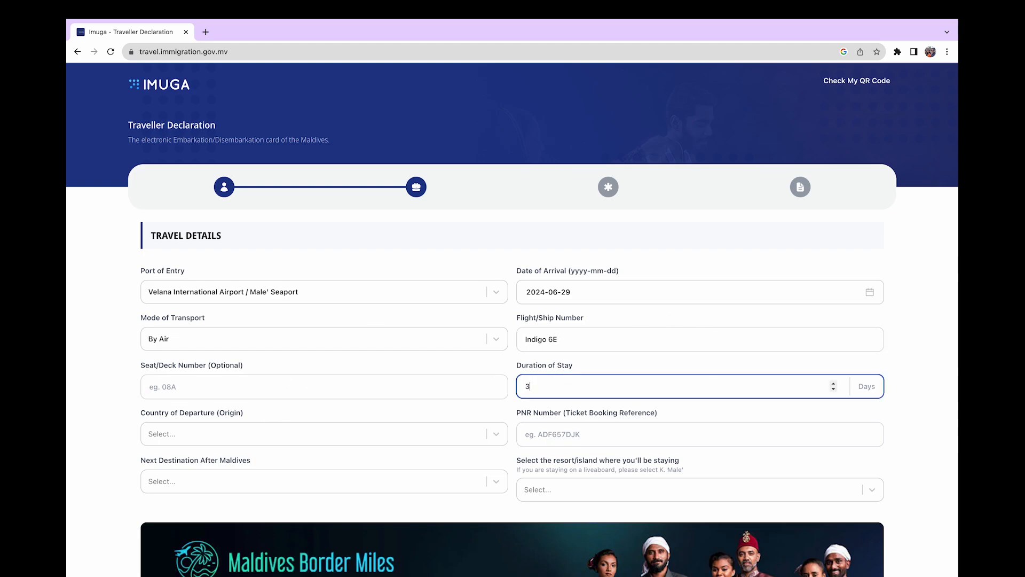
{"action": "left_click", "coordinate": [222, 441]}
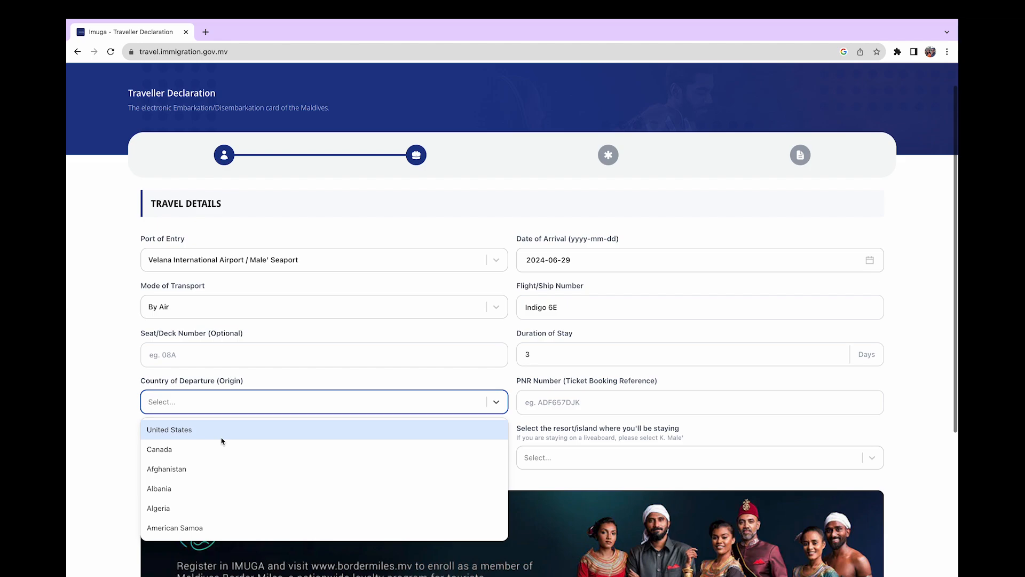
{"action": "type", "text": "India"}
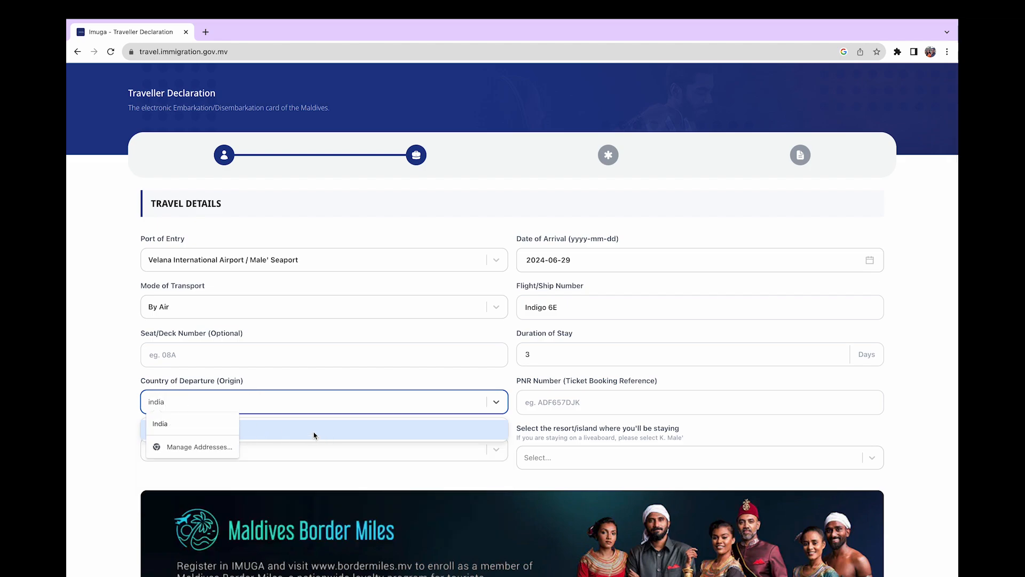
{"action": "left_click", "coordinate": [313, 434]}
{"action": "left_click", "coordinate": [589, 401]}
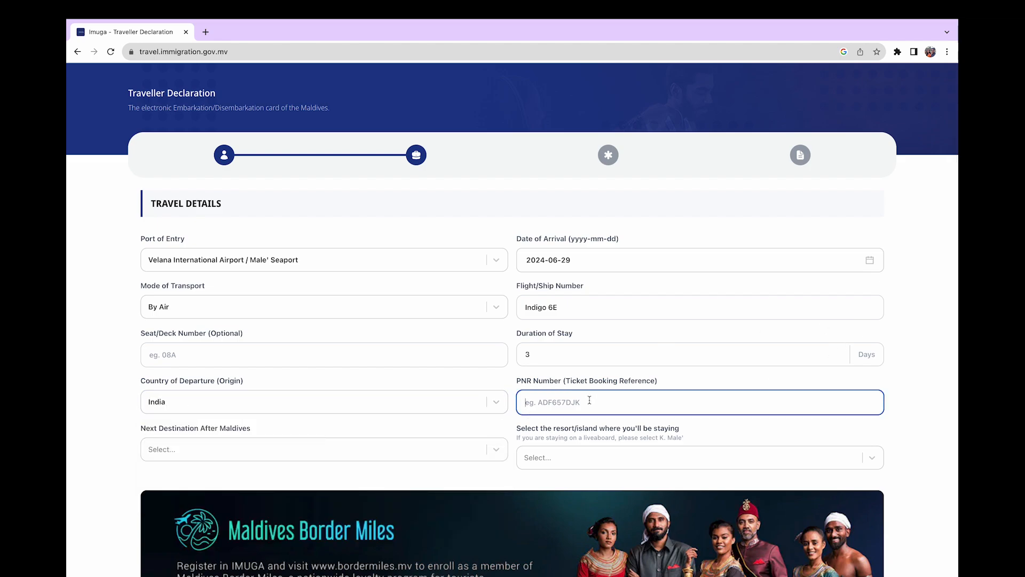
Set next destination India, stay at Adaaran Select Hudhuranfushi, and keep Border Miles at No
{"action": "left_click", "coordinate": [233, 448]}
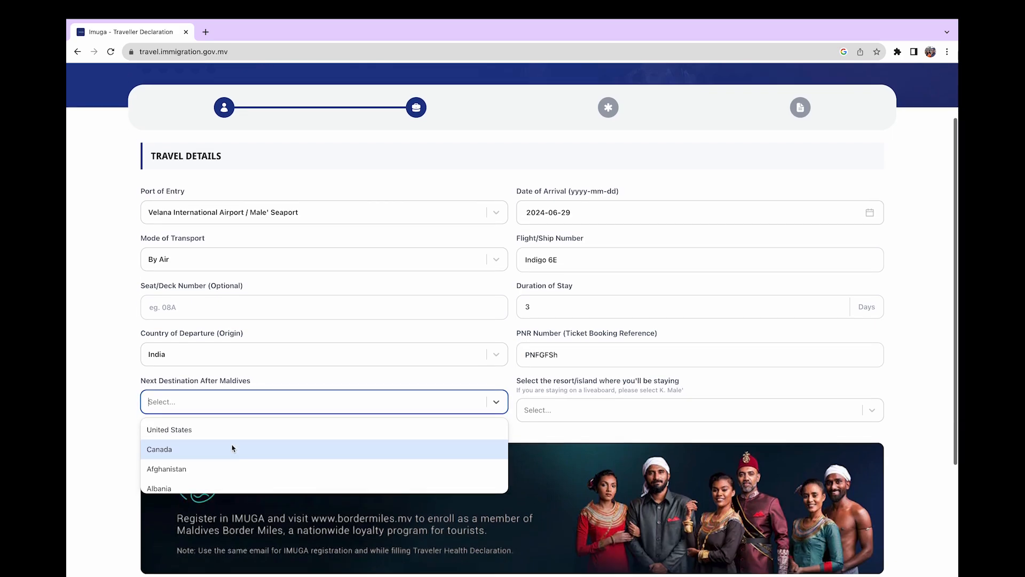
{"action": "left_click", "coordinate": [224, 402]}
{"action": "type", "text": "India"}
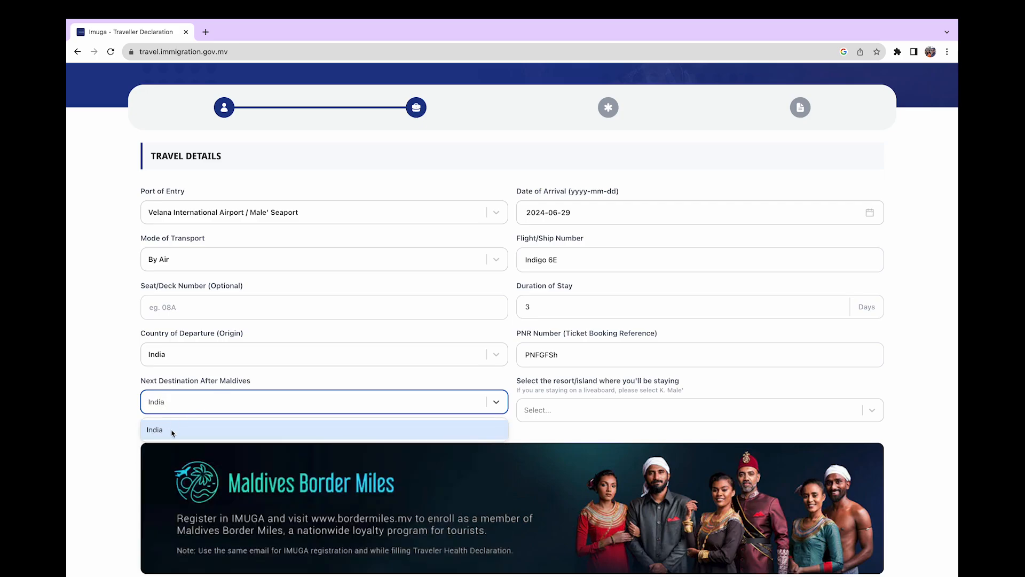
{"action": "left_click", "coordinate": [172, 430]}
{"action": "scroll", "coordinate": [648, 300], "scroll_direction": "down", "scroll_amount": 2}
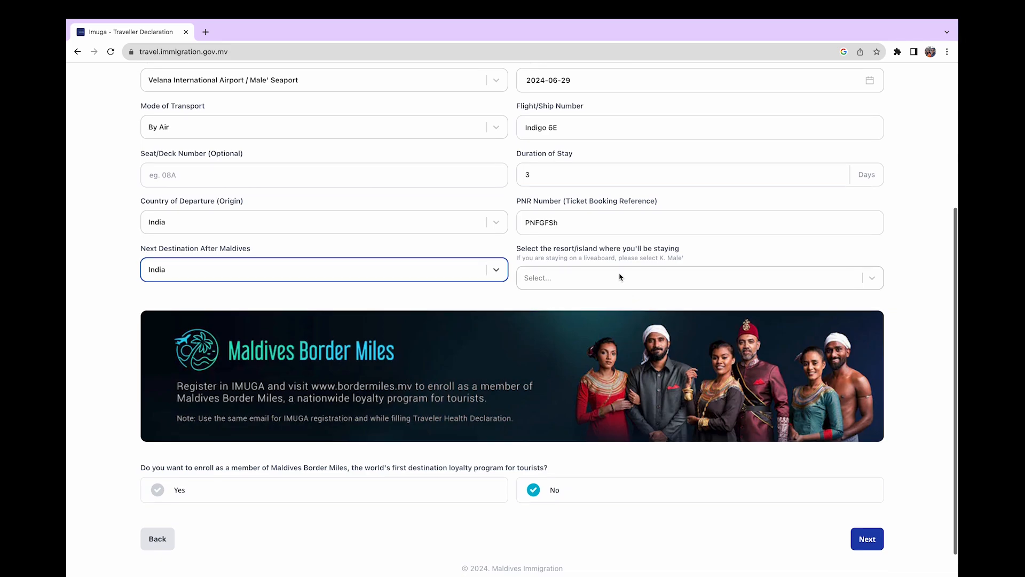
{"action": "left_click", "coordinate": [621, 279]}
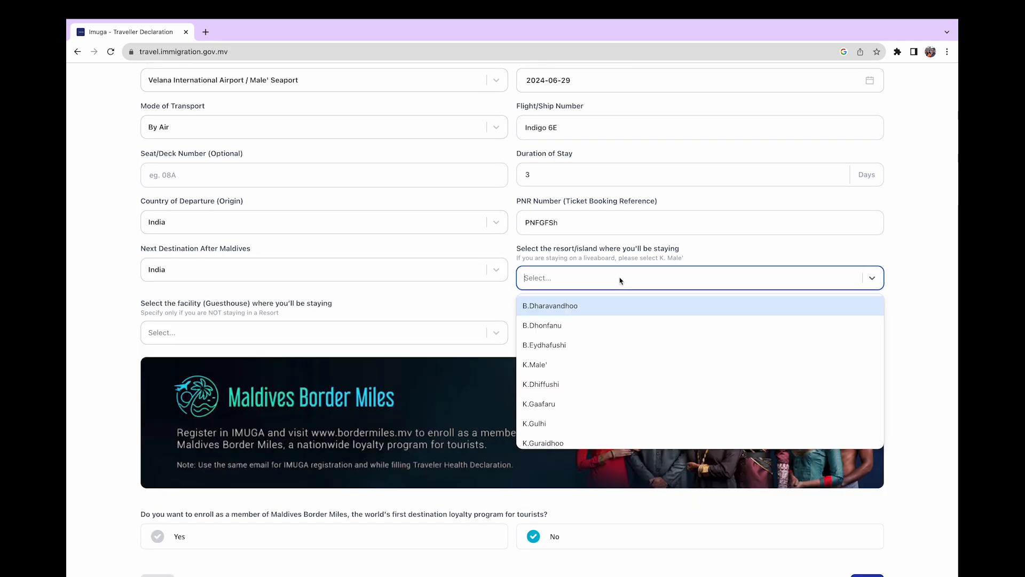
{"action": "type", "text": "adaar"}
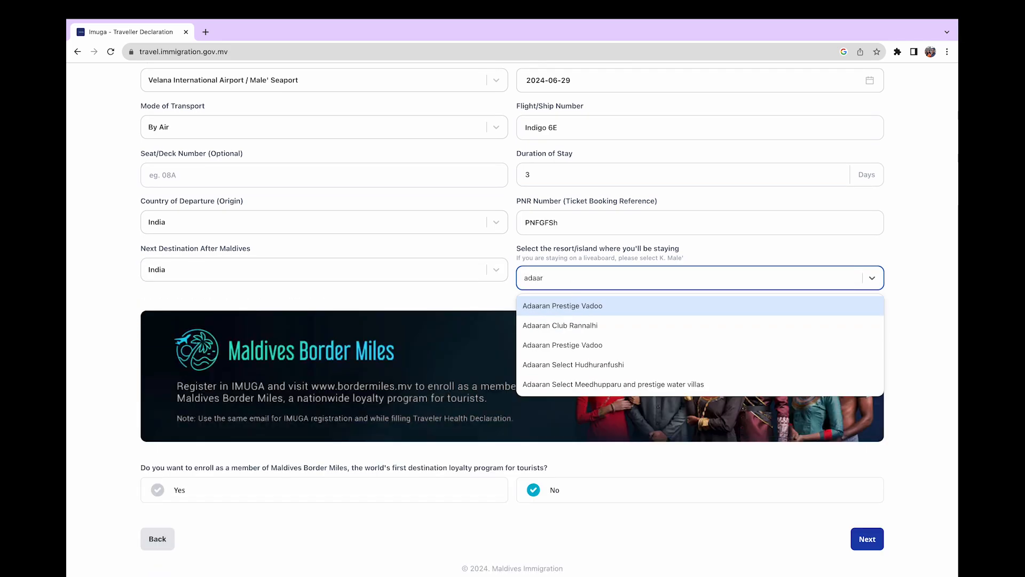
{"action": "left_click", "coordinate": [577, 365]}
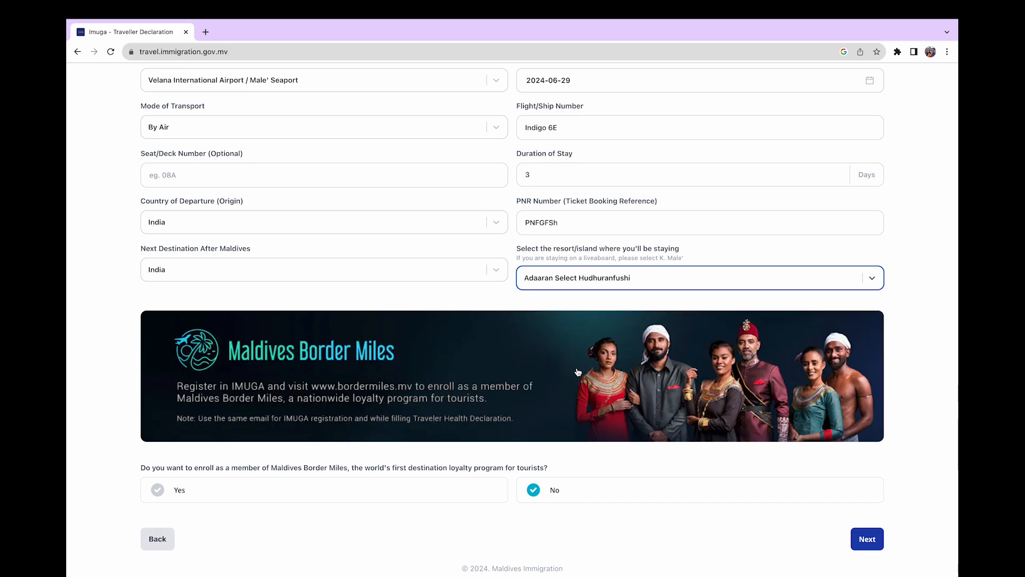
{"action": "scroll", "coordinate": [367, 391], "scroll_direction": "down", "scroll_amount": 1}
{"action": "left_click", "coordinate": [539, 464]}
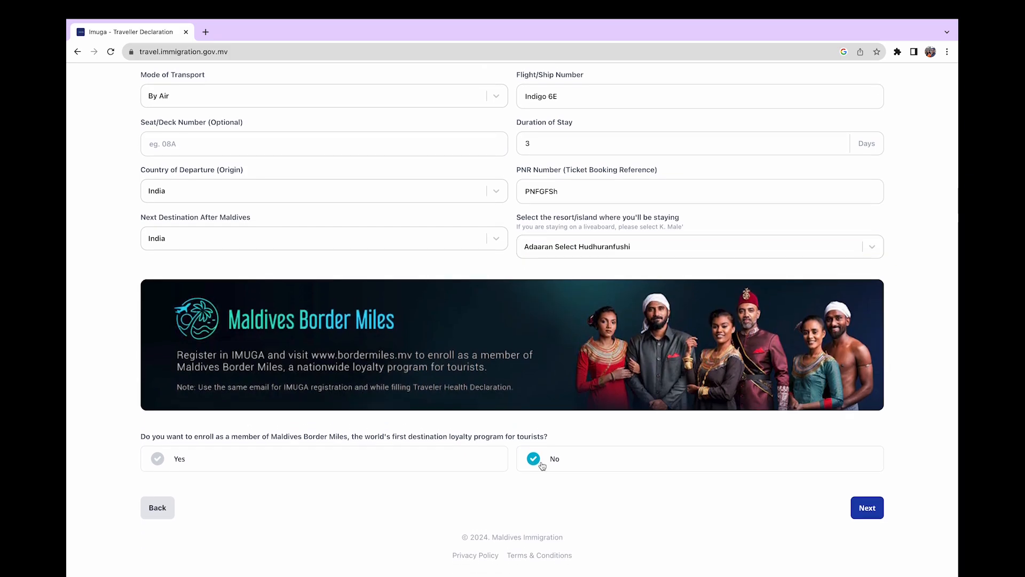
{"action": "left_click", "coordinate": [867, 508]}
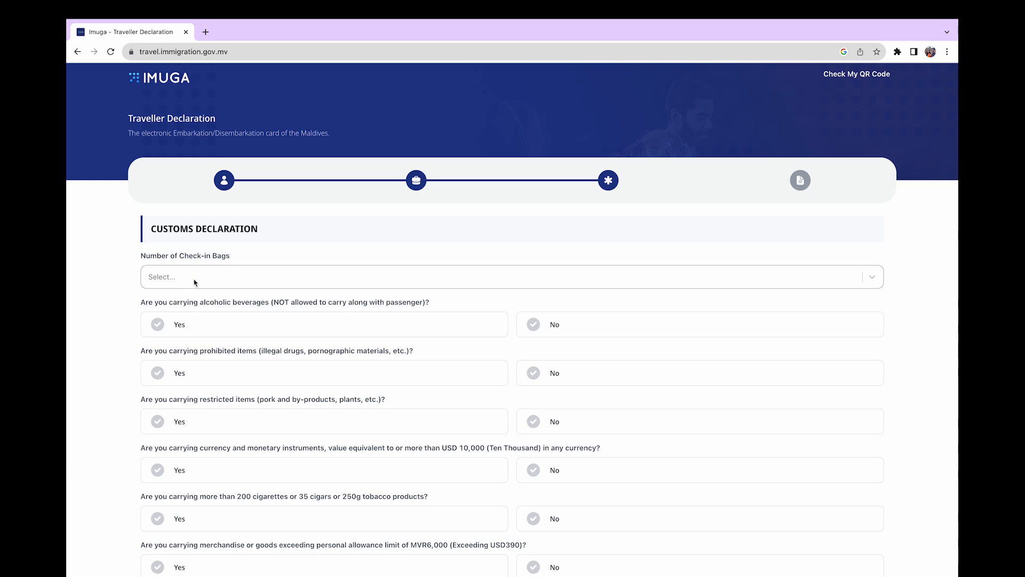
Set 1 check-in bag and answer No to alcohol, prohibited and restricted items
{"action": "left_click", "coordinate": [203, 280]}
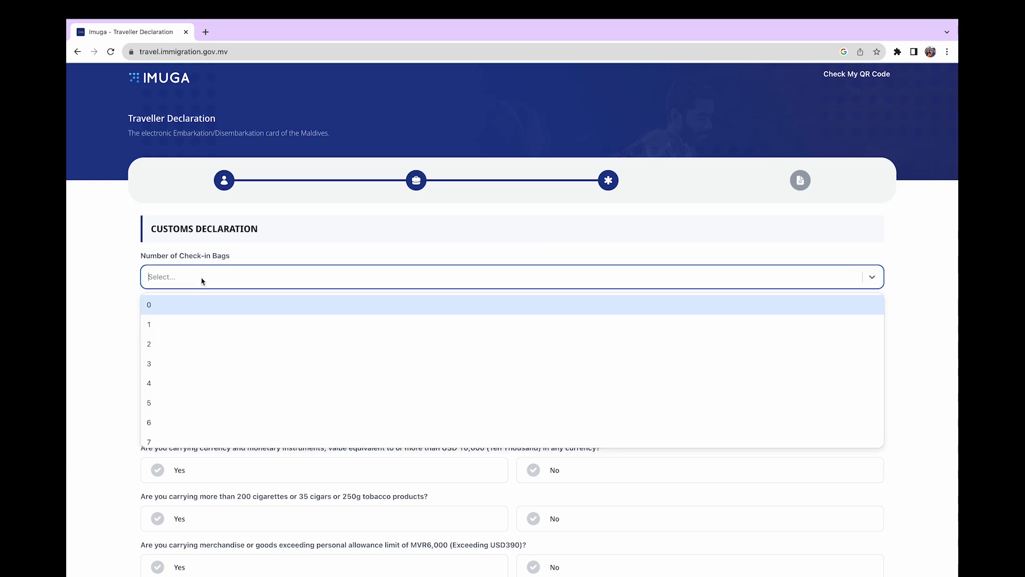
{"action": "type", "text": "1"}
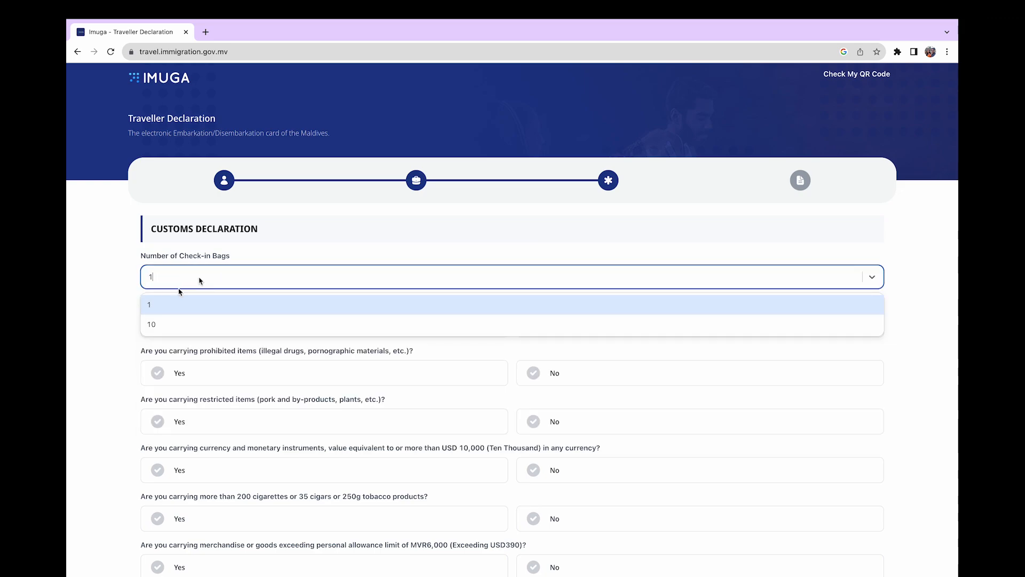
{"action": "left_click", "coordinate": [166, 302]}
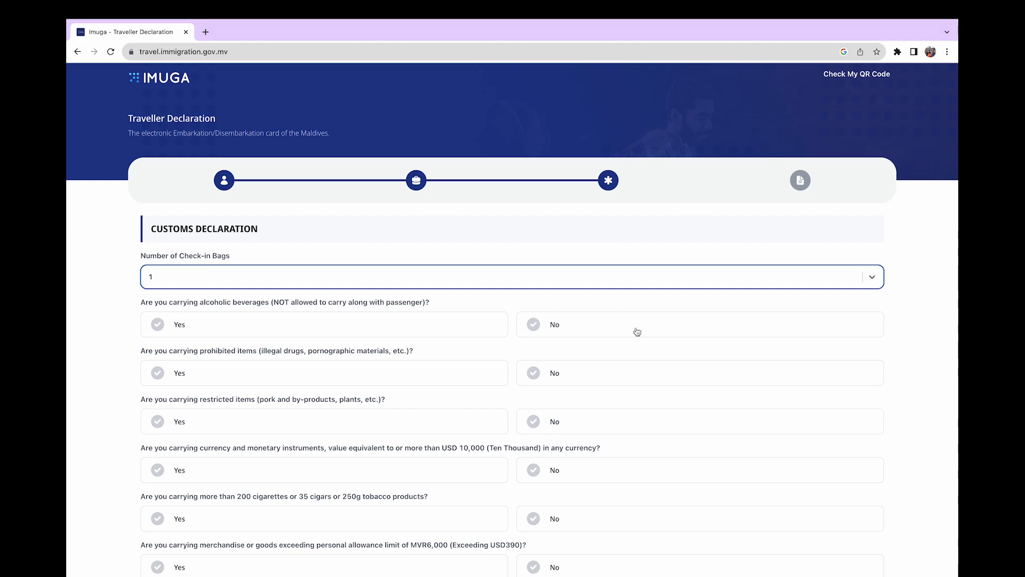
{"action": "left_click", "coordinate": [536, 327]}
{"action": "scroll", "coordinate": [537, 328], "scroll_direction": "down", "scroll_amount": 1}
{"action": "scroll", "coordinate": [536, 328], "scroll_direction": "down", "scroll_amount": 2}
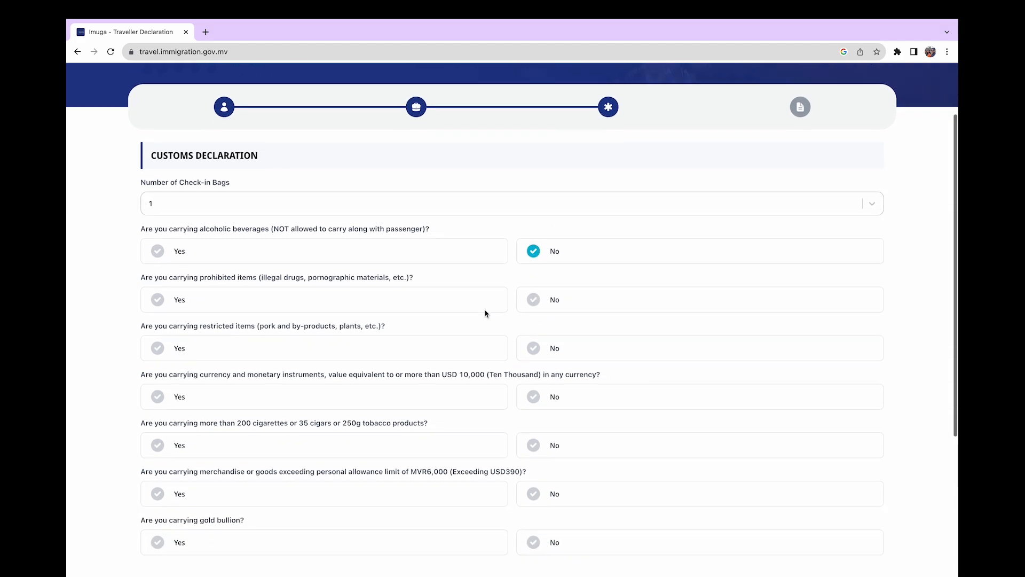
{"action": "left_click", "coordinate": [535, 302]}
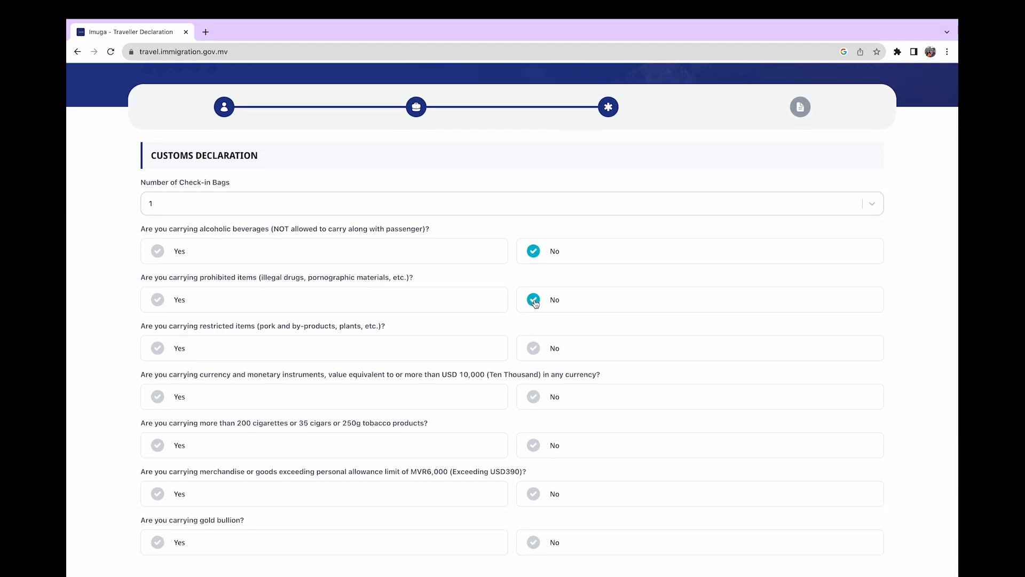
{"action": "left_click", "coordinate": [533, 348]}
Answer No to the currency, tobacco, merchandise, gold and Yellow Fever questions
{"action": "scroll", "coordinate": [534, 342], "scroll_direction": "down", "scroll_amount": 3}
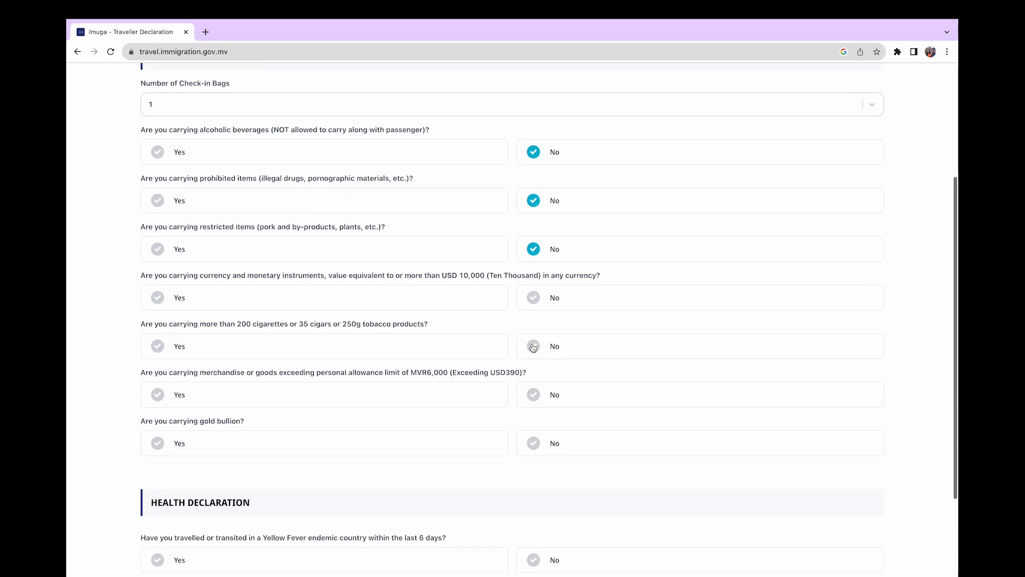
{"action": "left_click", "coordinate": [533, 299]}
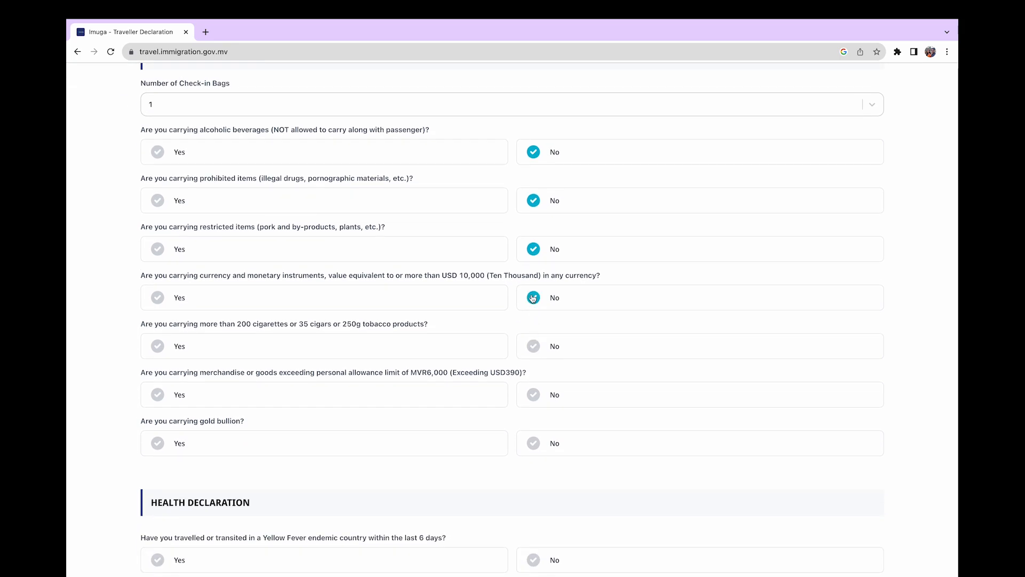
{"action": "left_click", "coordinate": [534, 349]}
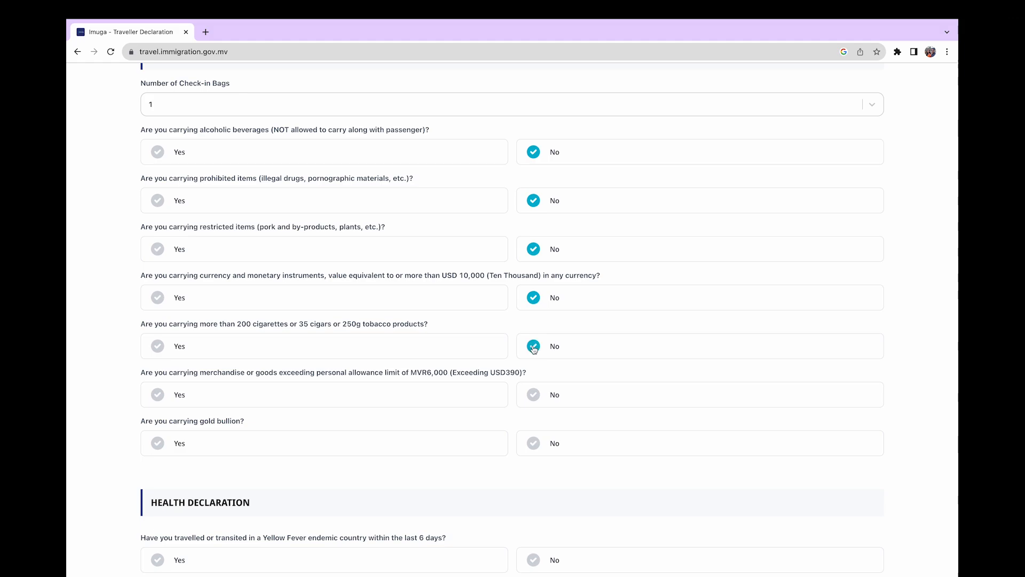
{"action": "left_click", "coordinate": [534, 399]}
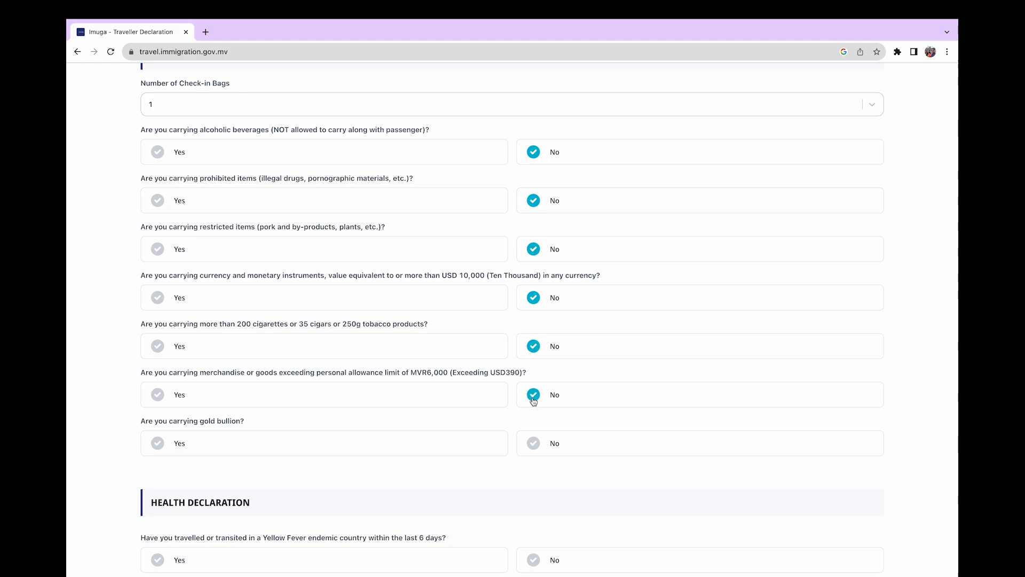
{"action": "left_click", "coordinate": [536, 441]}
{"action": "scroll", "coordinate": [537, 454], "scroll_direction": "down", "scroll_amount": 3}
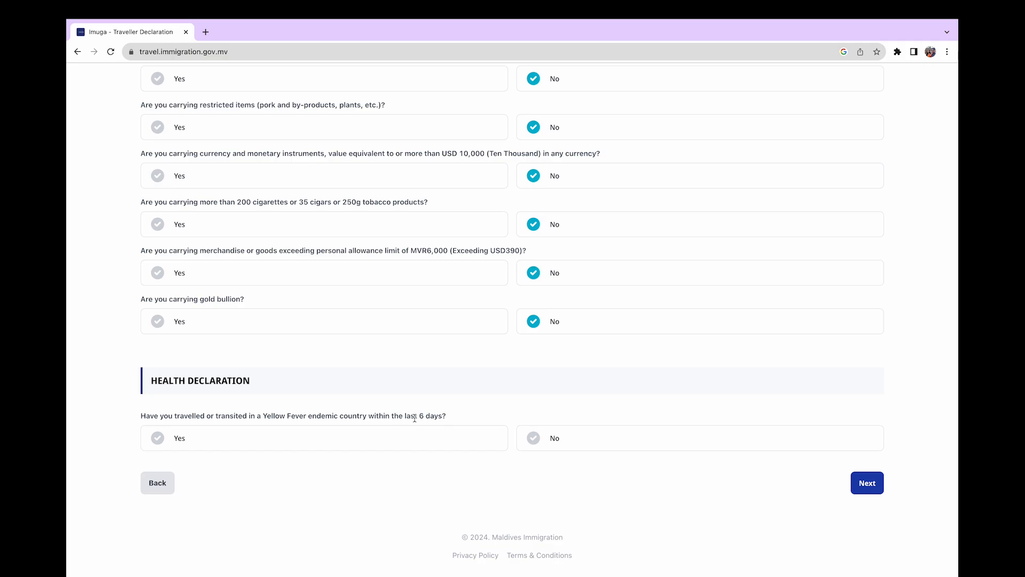
{"action": "left_click", "coordinate": [534, 441]}
{"action": "left_click", "coordinate": [865, 483]}
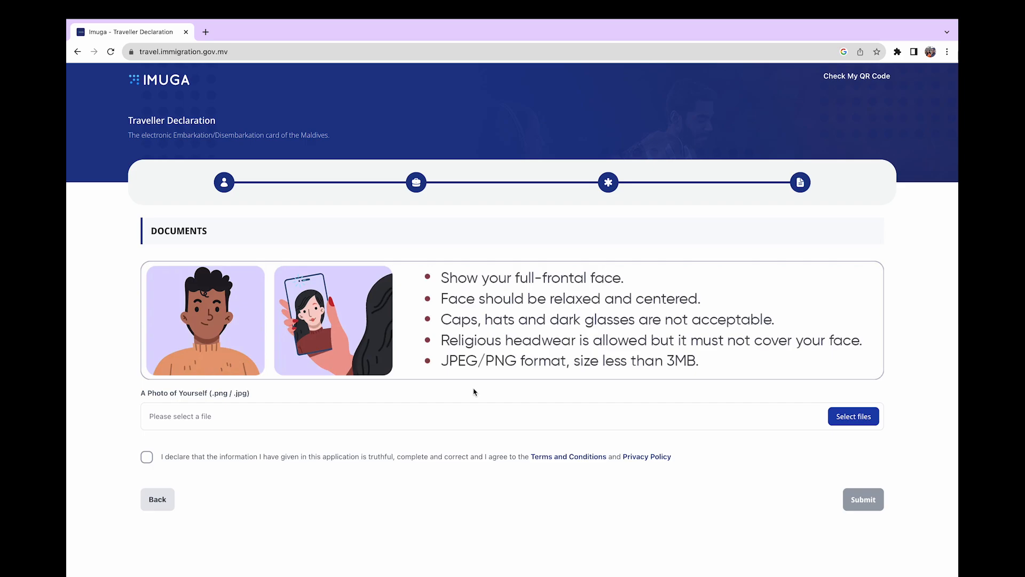
Agree to the declaration terms, attach 2.png as the traveller photo, and submit
{"action": "left_click", "coordinate": [147, 458]}
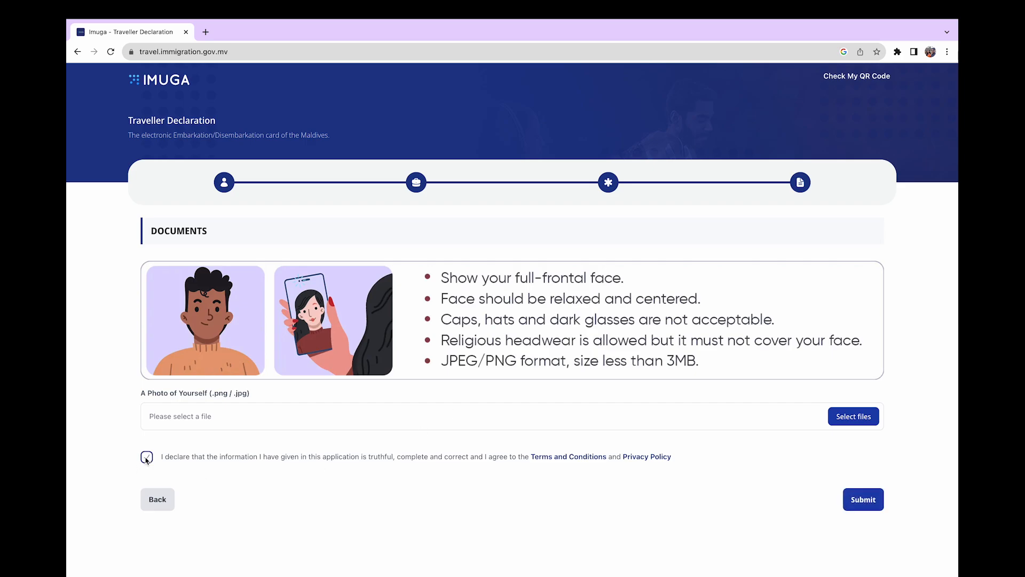
{"action": "left_click", "coordinate": [847, 416]}
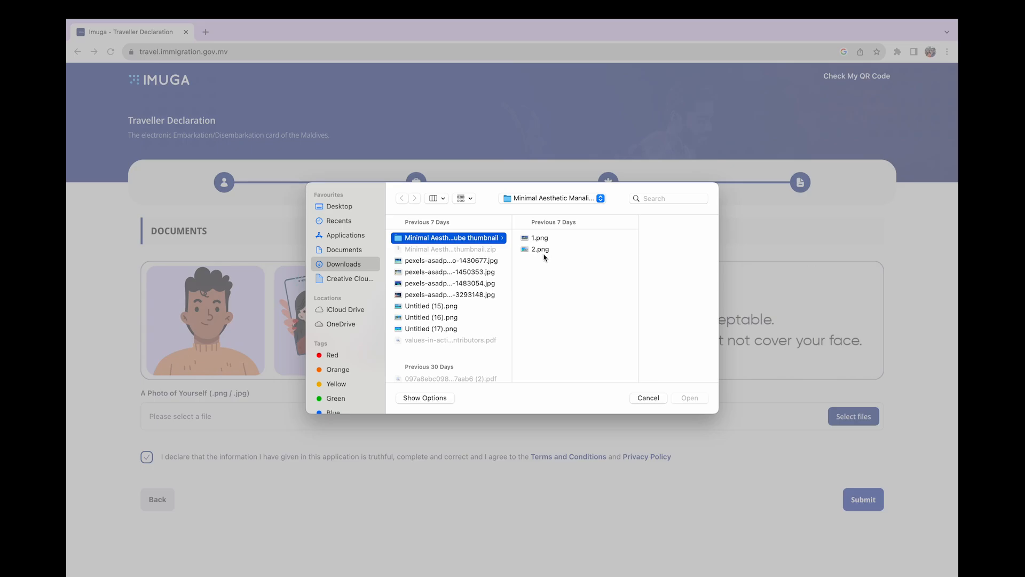
{"action": "double_click", "coordinate": [541, 249]}
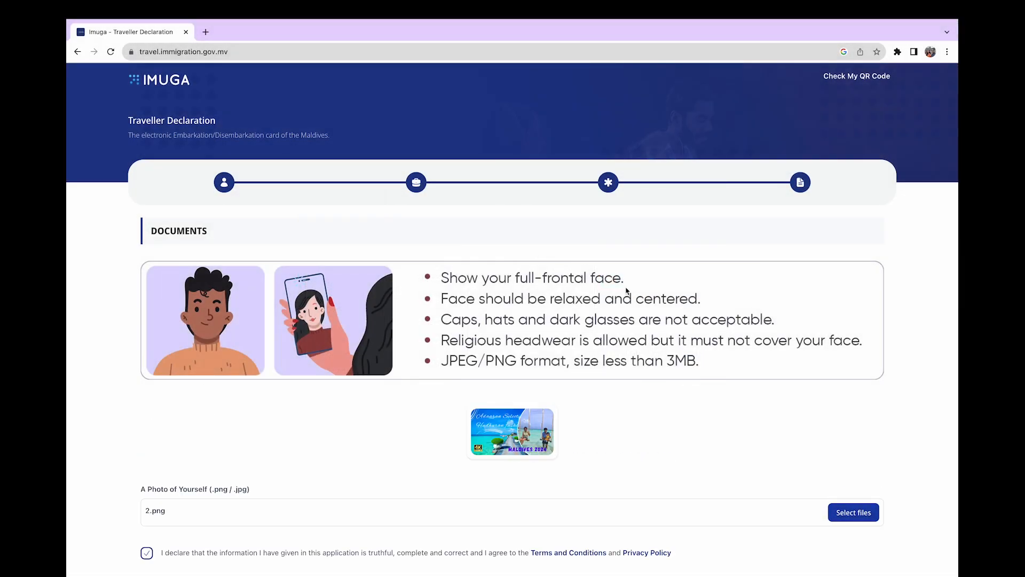
{"action": "scroll", "coordinate": [676, 403], "scroll_direction": "down", "scroll_amount": 3}
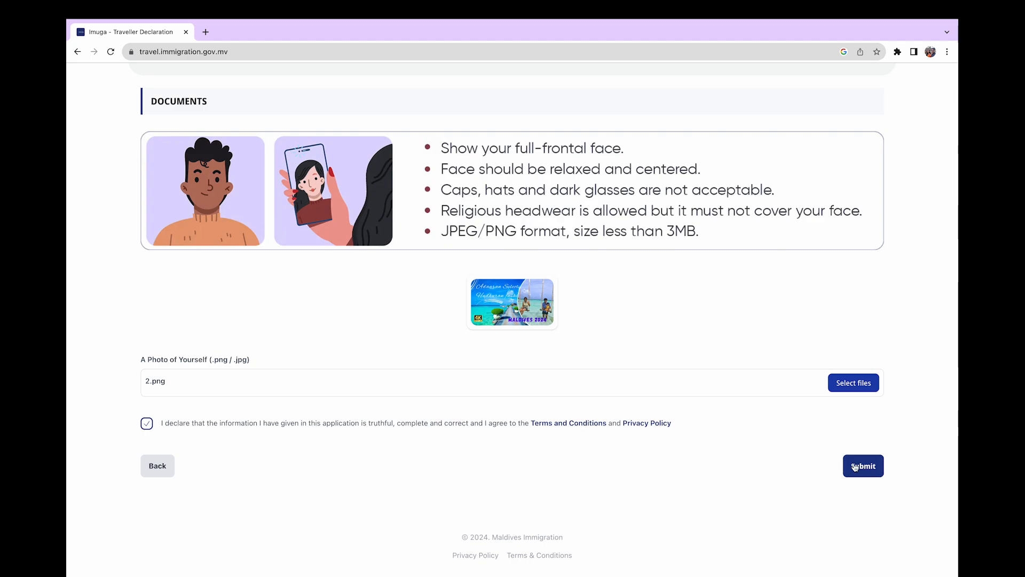
{"action": "left_click", "coordinate": [855, 466]}
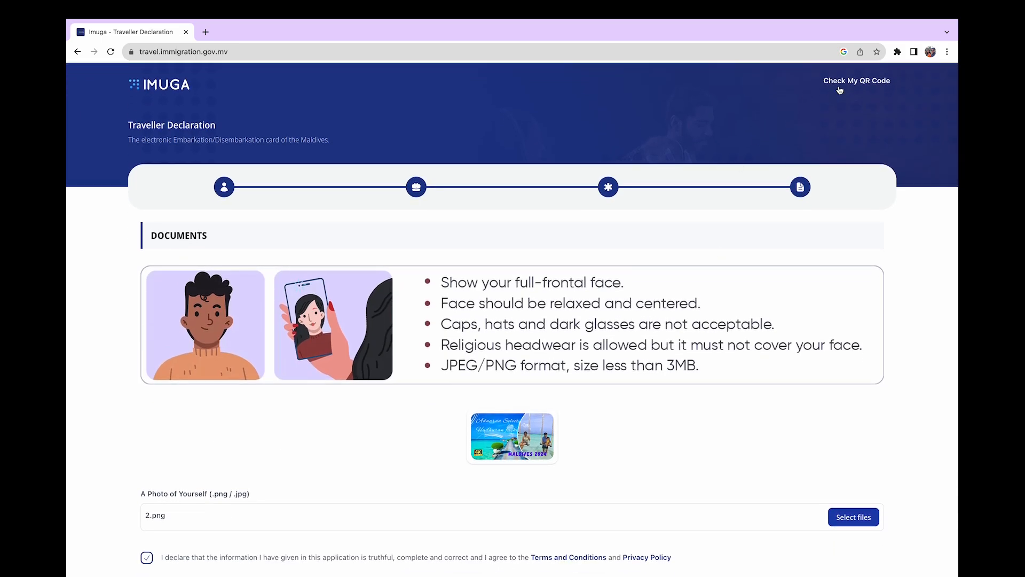
Verify the QR code using the surname and travel date 2024-06-21, then return home
{"action": "left_click", "coordinate": [858, 90]}
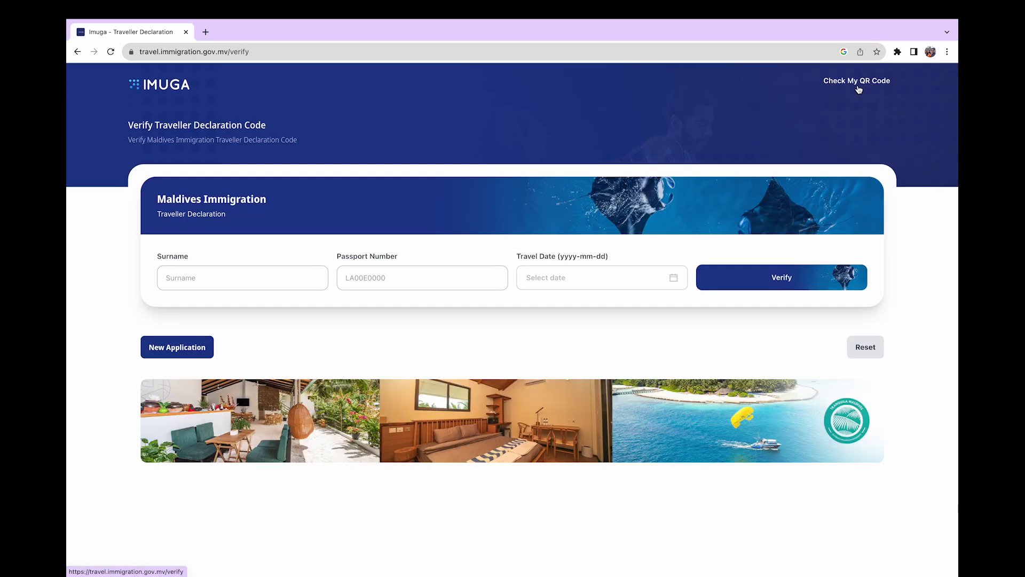
{"action": "left_click", "coordinate": [211, 284]}
{"action": "type", "text": "Dwivedi"}
{"action": "left_click", "coordinate": [392, 271]}
{"action": "left_click", "coordinate": [558, 283]}
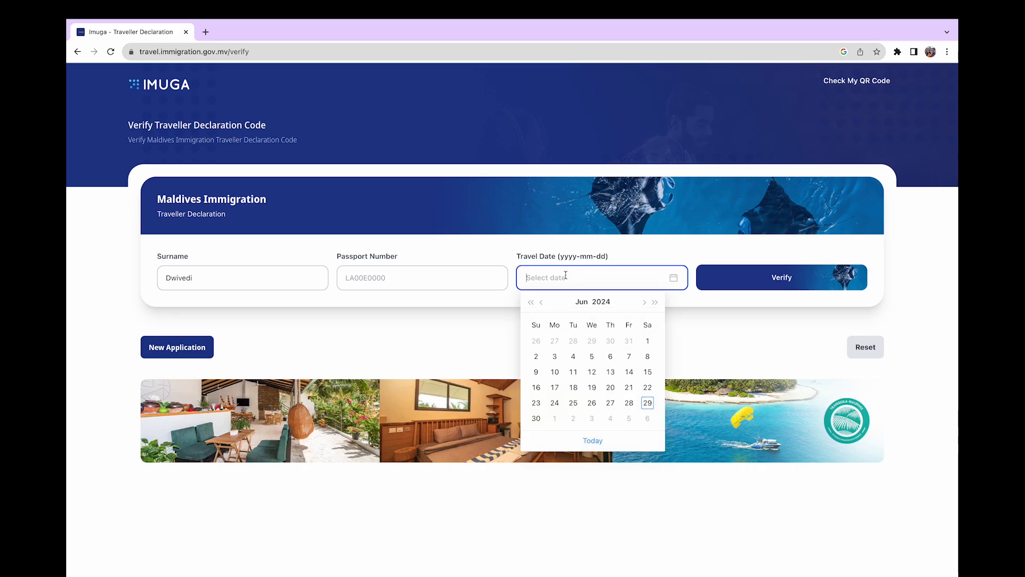
{"action": "left_click", "coordinate": [629, 389]}
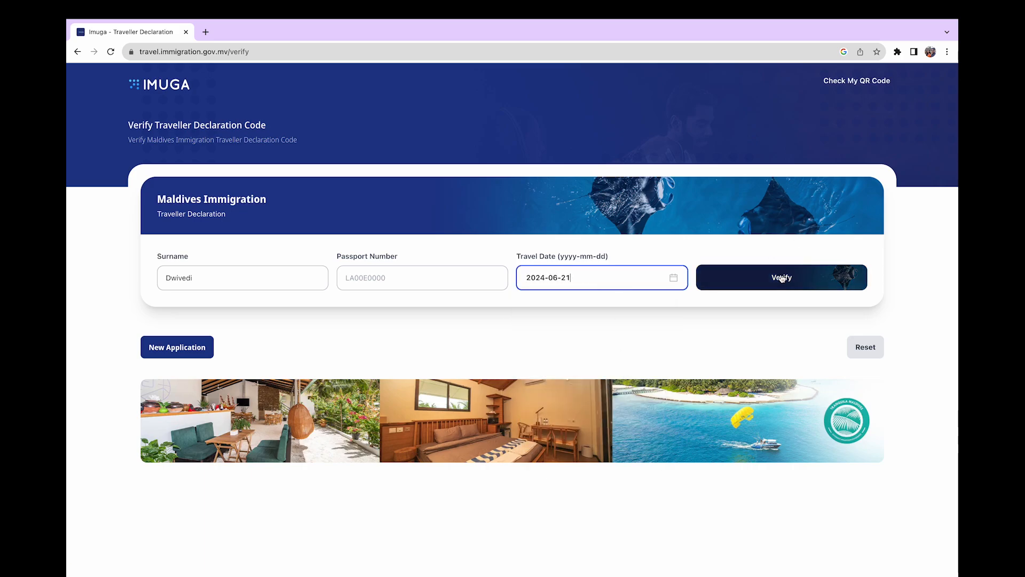
{"action": "left_click", "coordinate": [781, 277]}
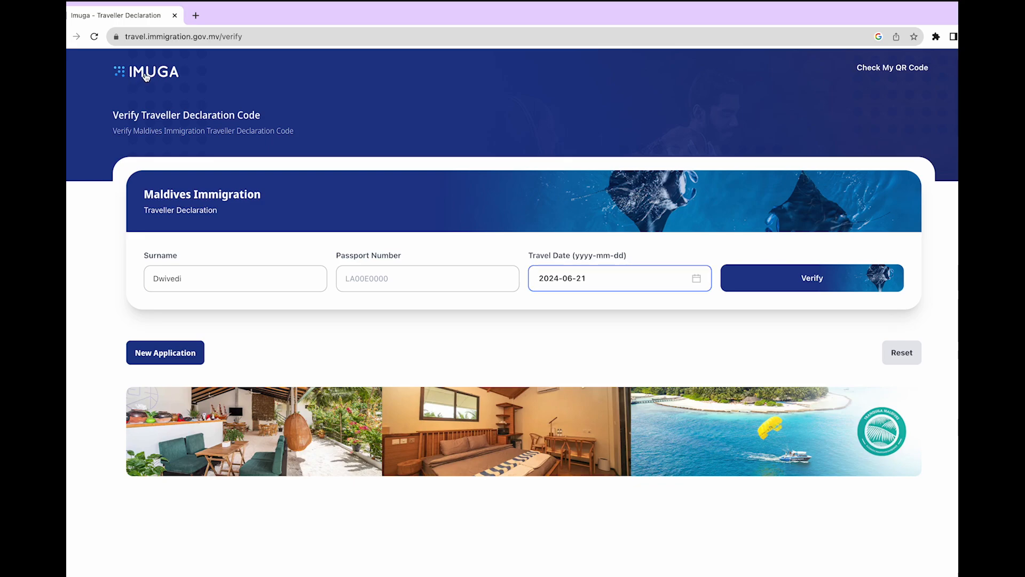
{"action": "left_click", "coordinate": [145, 77]}
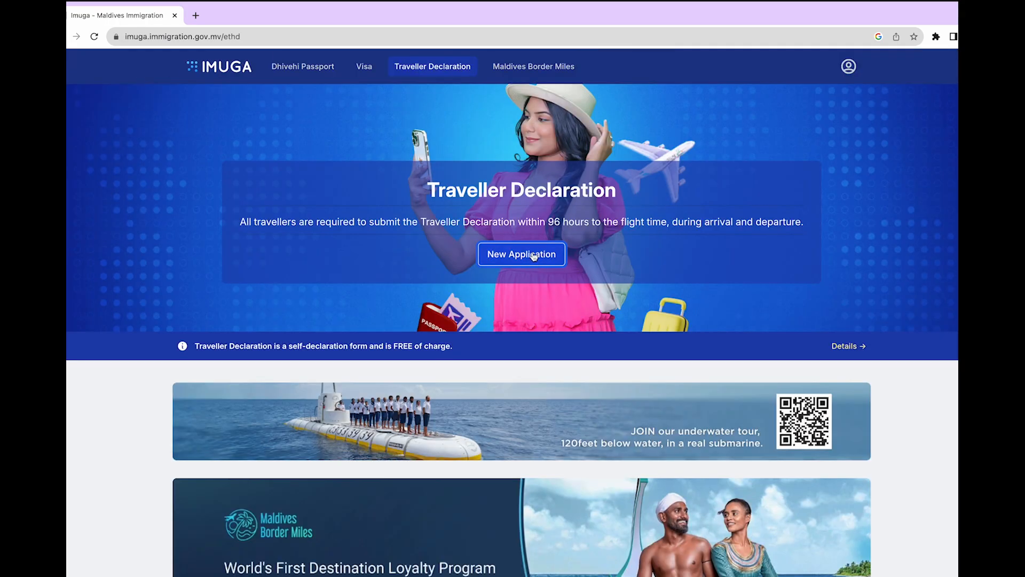
Start a departure declaration without a passport upload and set nationality to Indian
{"action": "left_click", "coordinate": [534, 257]}
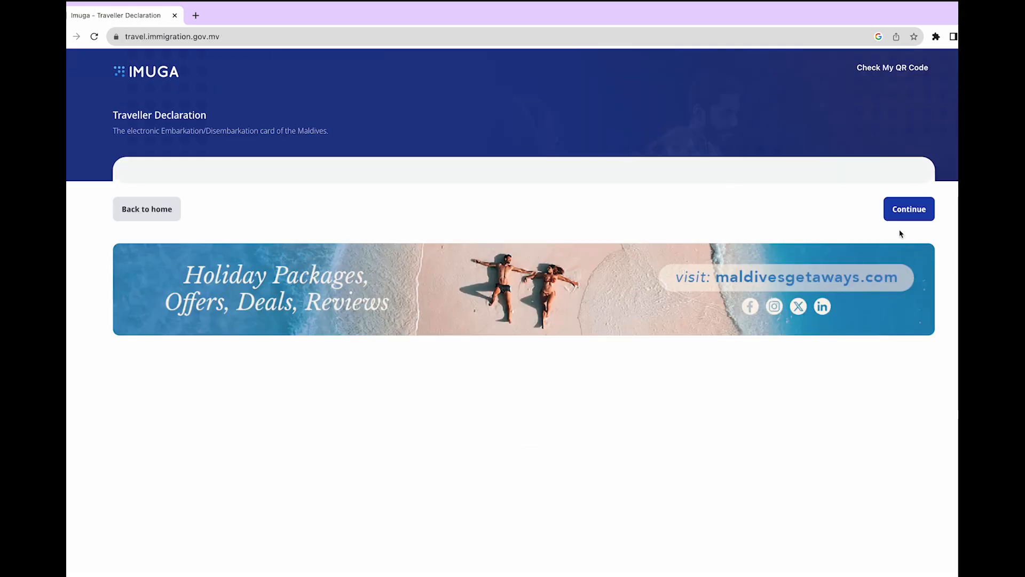
{"action": "left_click", "coordinate": [914, 209]}
{"action": "left_click", "coordinate": [720, 196]}
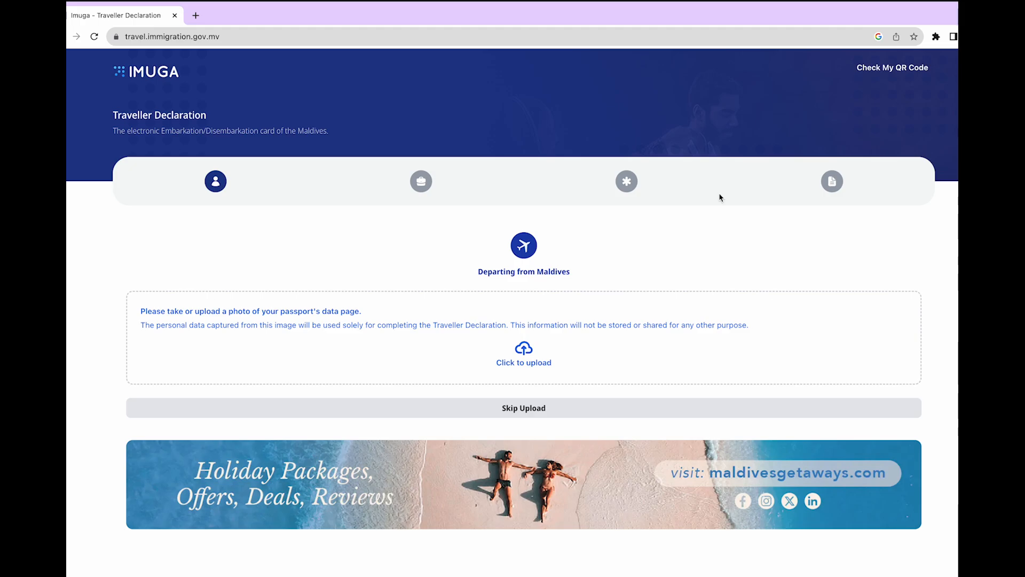
{"action": "left_click", "coordinate": [525, 408]}
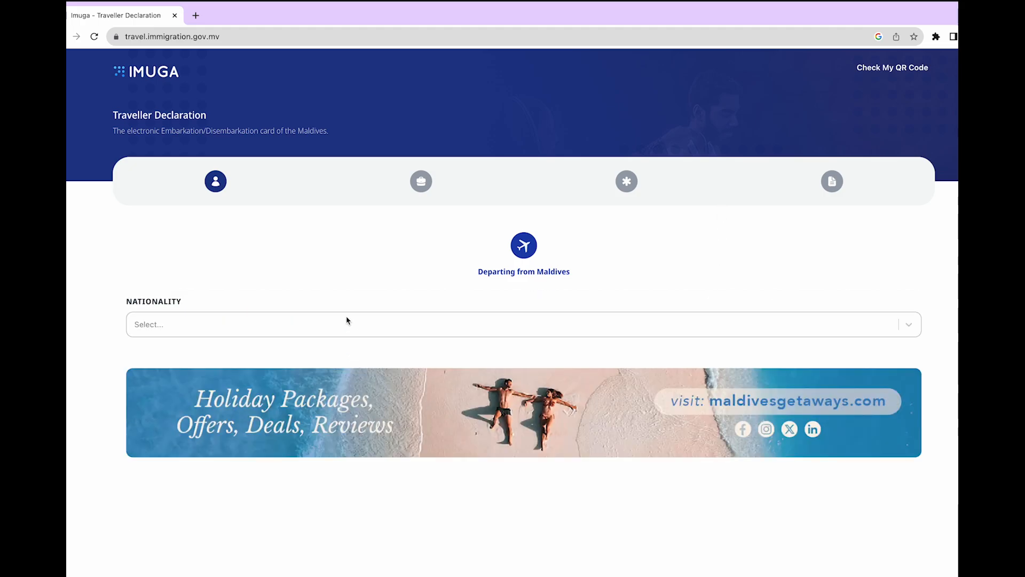
{"action": "left_click", "coordinate": [346, 320]}
{"action": "type", "text": "India"}
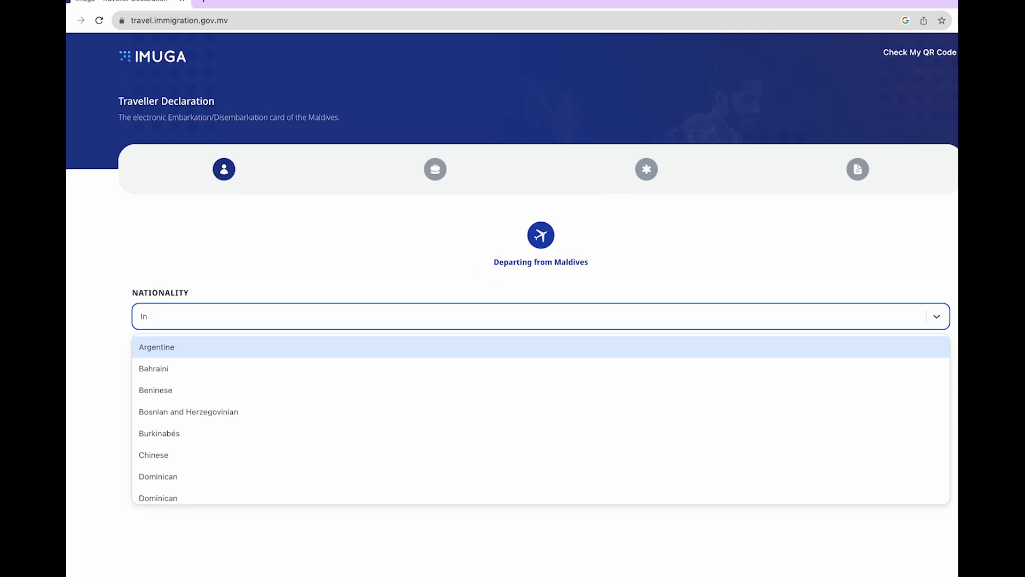
{"action": "left_click", "coordinate": [201, 348]}
Enter the given name and surname, gender Female, and date of birth 2010-05-06
{"action": "scroll", "coordinate": [201, 348], "scroll_direction": "down", "scroll_amount": 5}
{"action": "left_click", "coordinate": [190, 297]}
{"action": "type", "text": "Medh"}
{"action": "left_click", "coordinate": [604, 293]}
{"action": "type", "text": "DW"}
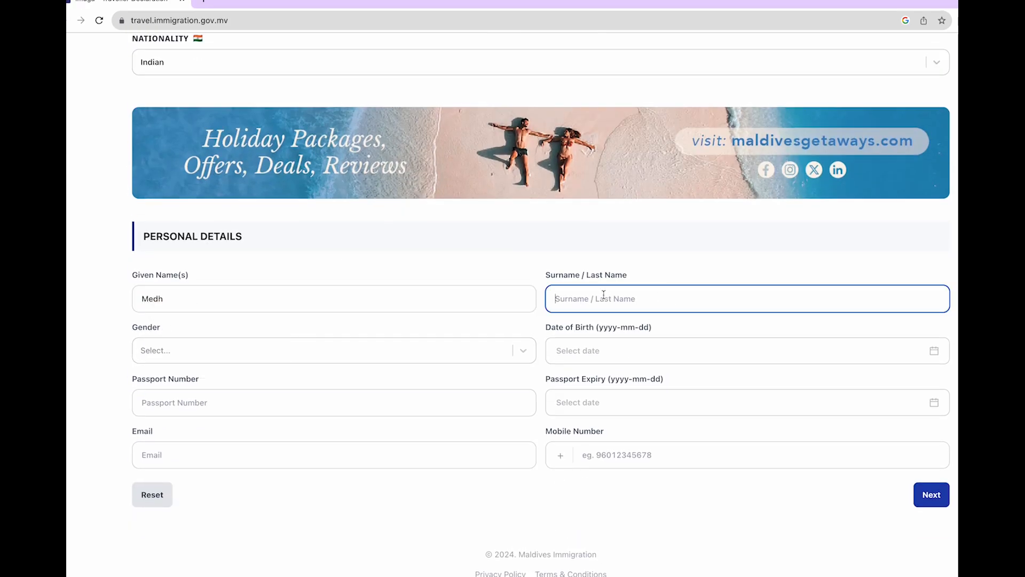
{"action": "left_click", "coordinate": [177, 350]}
{"action": "left_click", "coordinate": [171, 401]}
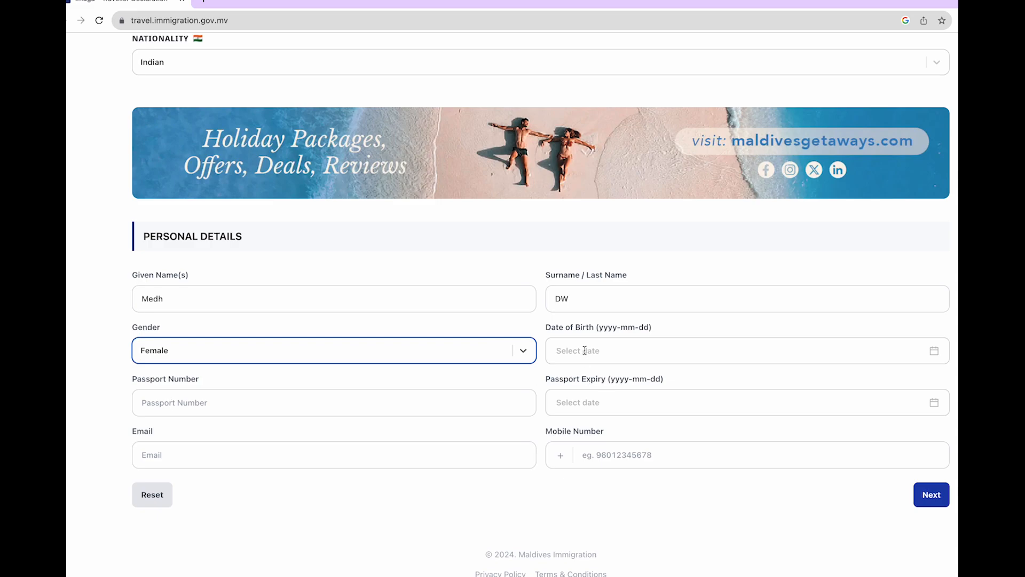
{"action": "left_click", "coordinate": [587, 350]}
{"action": "left_click", "coordinate": [639, 377]}
{"action": "left_click", "coordinate": [561, 378]}
{"action": "left_click", "coordinate": [629, 409]}
{"action": "left_click", "coordinate": [629, 445]}
{"action": "left_click", "coordinate": [651, 441]}
Fill in the passport number, expiry 2029-06-30, e-mail and mobile number
{"action": "left_click", "coordinate": [192, 402]}
{"action": "type", "text": "abcd"}
{"action": "left_click", "coordinate": [655, 403]}
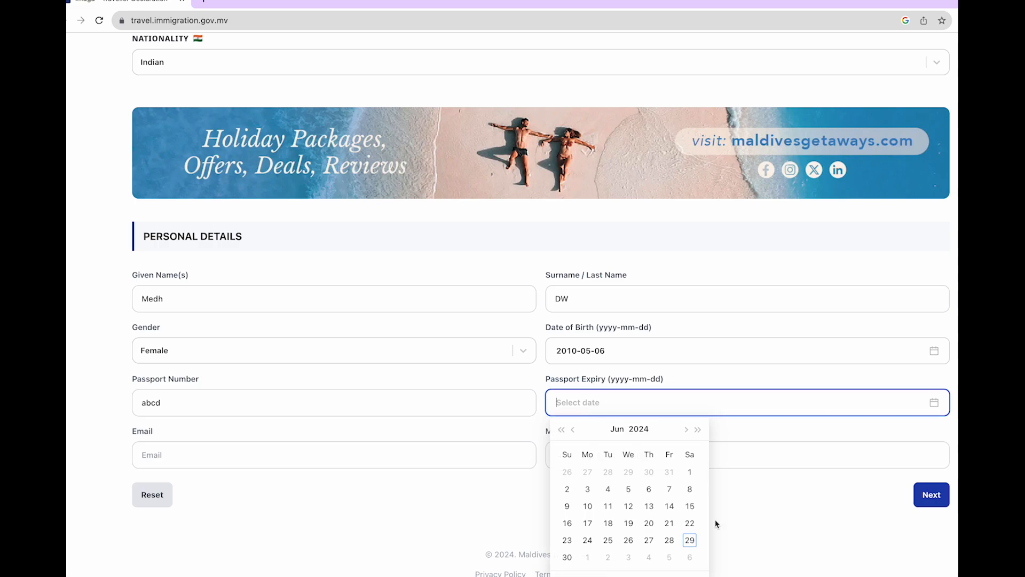
{"action": "left_click", "coordinate": [635, 425]}
{"action": "left_click", "coordinate": [630, 571]}
{"action": "left_click", "coordinate": [687, 538]}
{"action": "left_click", "coordinate": [172, 460]}
{"action": "type", "text": "abc@gmail.com"}
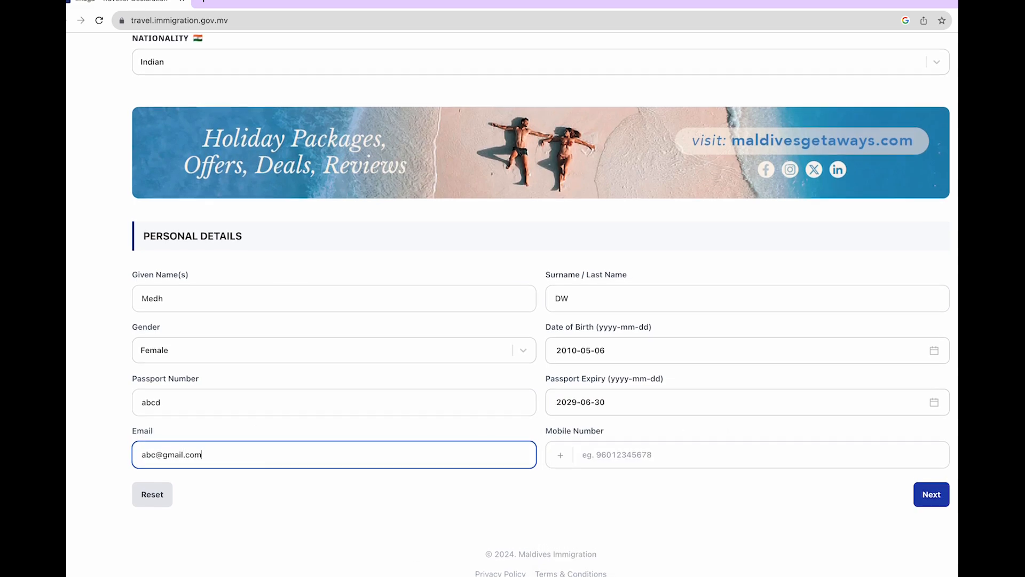
{"action": "left_click", "coordinate": [601, 454]}
{"action": "type", "text": "1234567891"}
{"action": "left_click", "coordinate": [930, 493]}
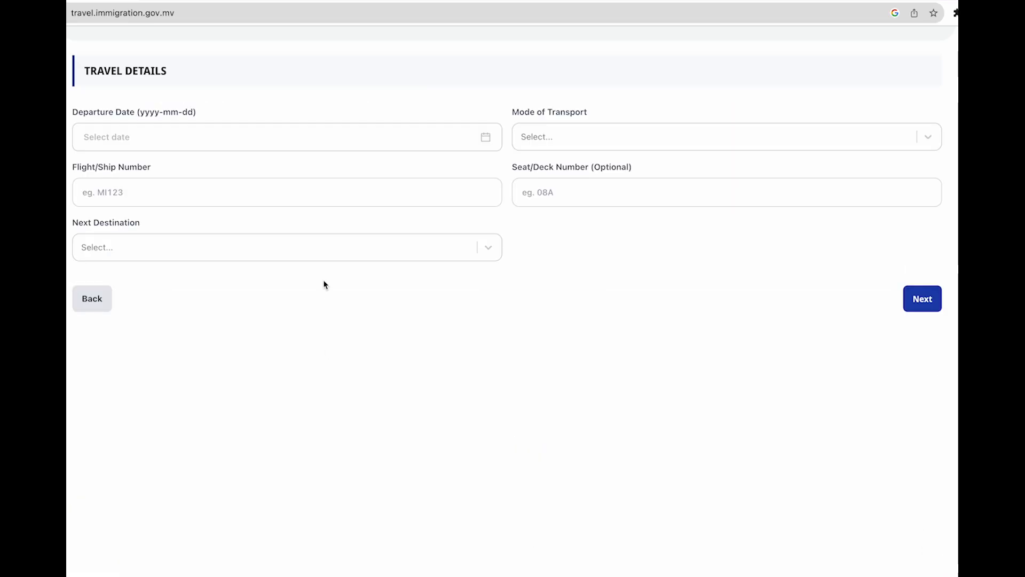
Set departure date 2024-06-30, travel By Air, and flight number Indigo 6E-3456
{"action": "left_click", "coordinate": [157, 134]}
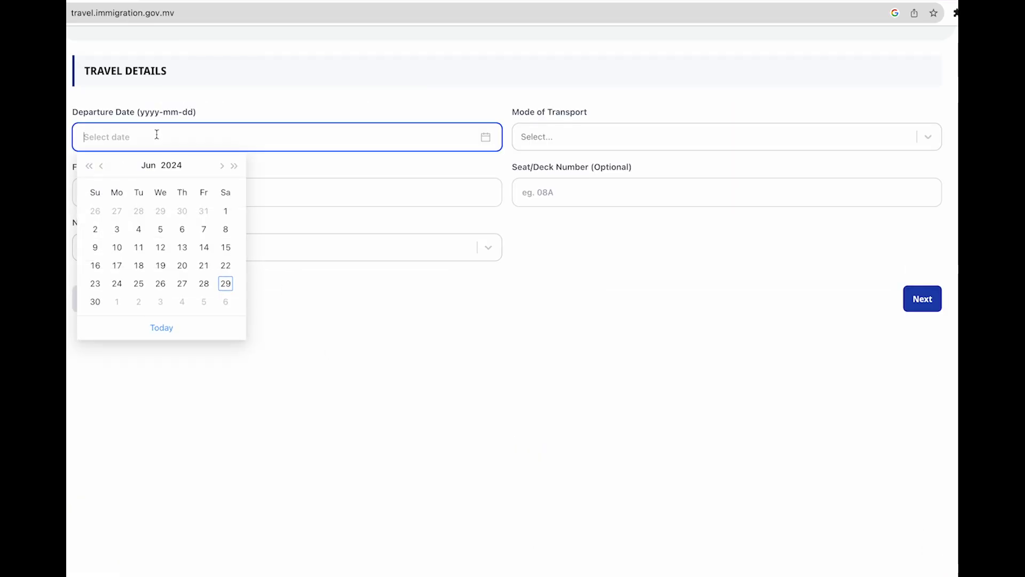
{"action": "left_click", "coordinate": [95, 302]}
{"action": "left_click", "coordinate": [555, 137]}
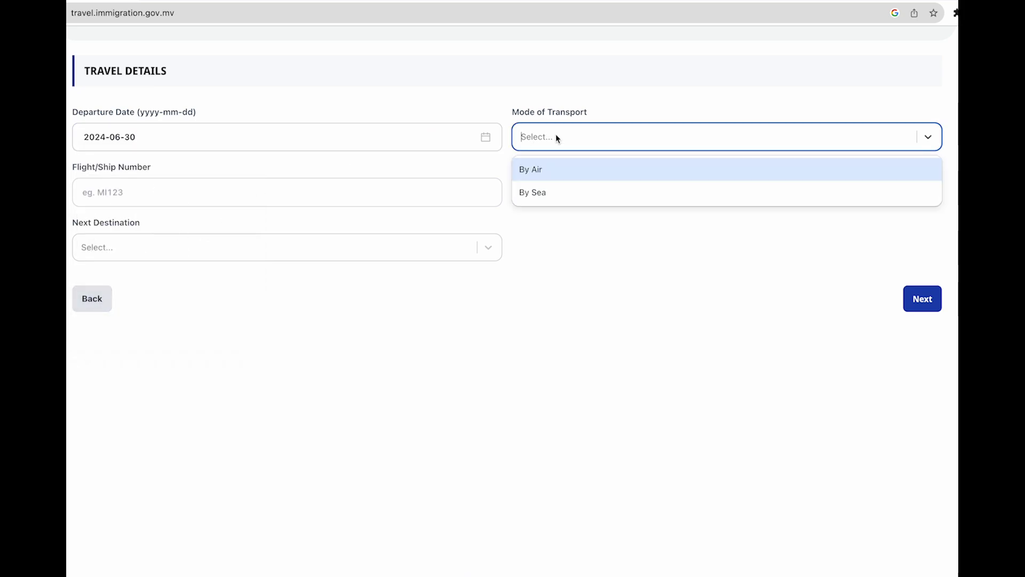
{"action": "left_click", "coordinate": [542, 172]}
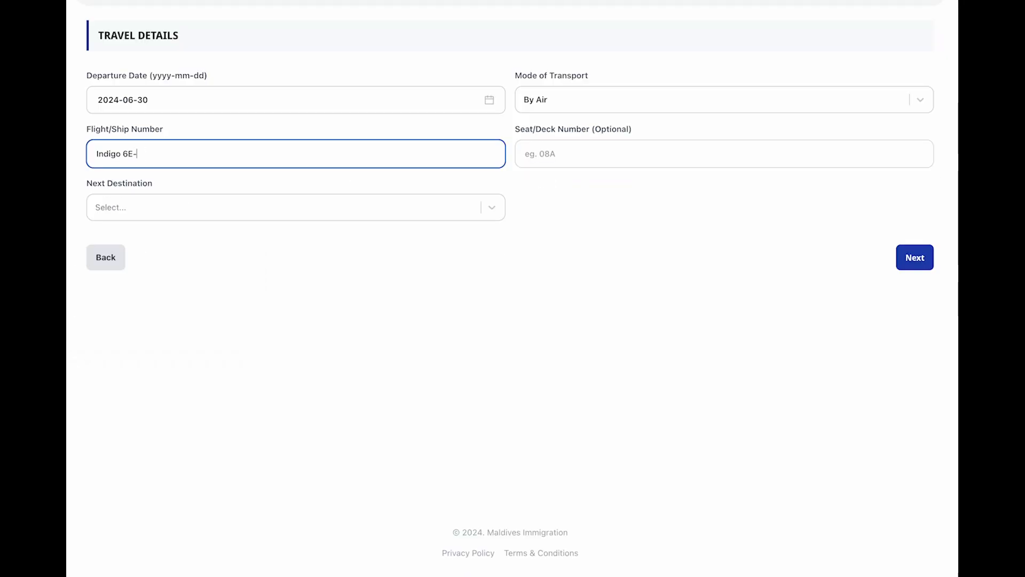
{"action": "type", "text": "3456"}
Select India as the next destination country and continue to the customs declaration
{"action": "left_click", "coordinate": [137, 201]}
{"action": "left_click", "coordinate": [135, 206]}
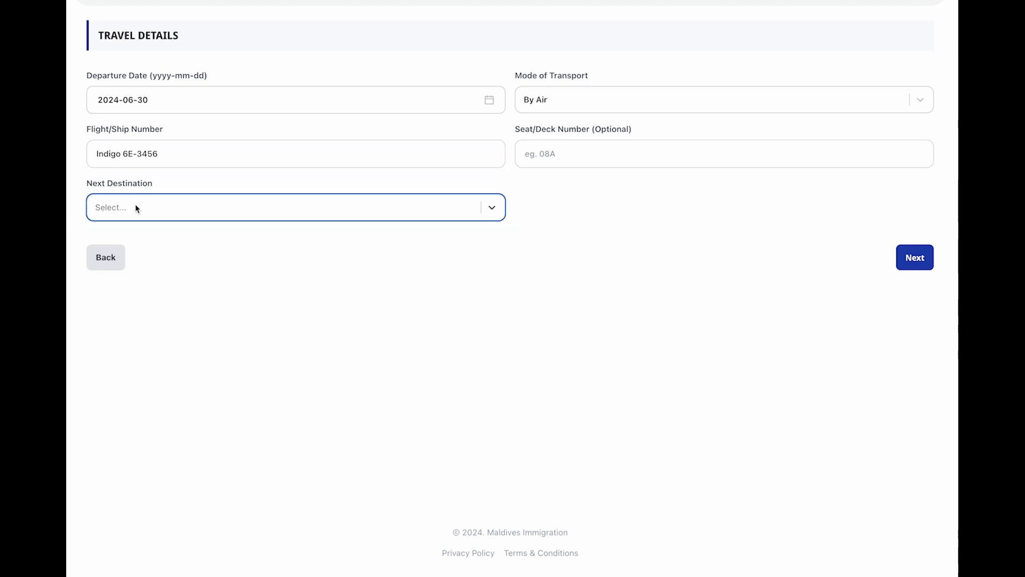
{"action": "left_click", "coordinate": [135, 205]}
{"action": "type", "text": "India"}
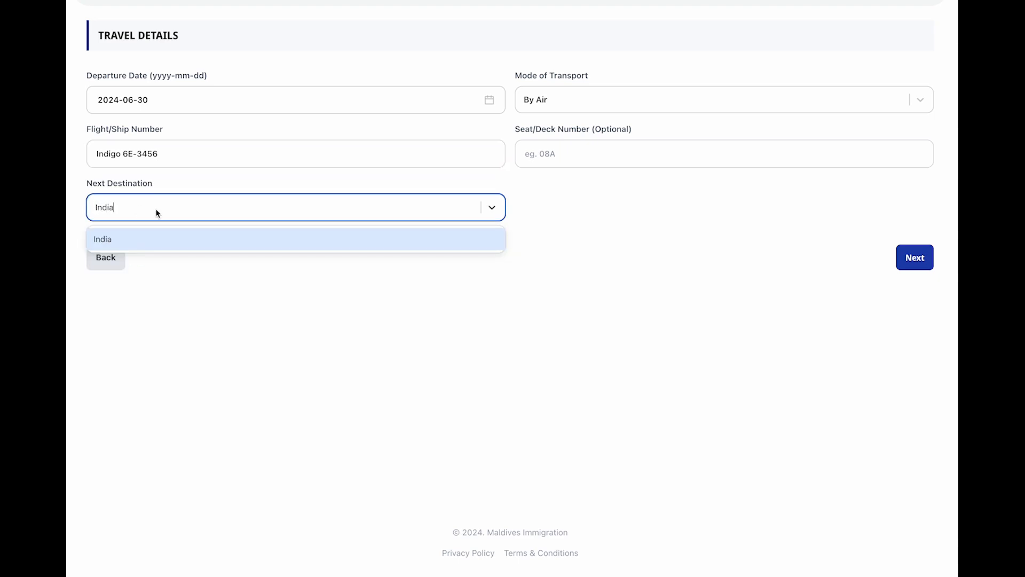
{"action": "left_click", "coordinate": [143, 239]}
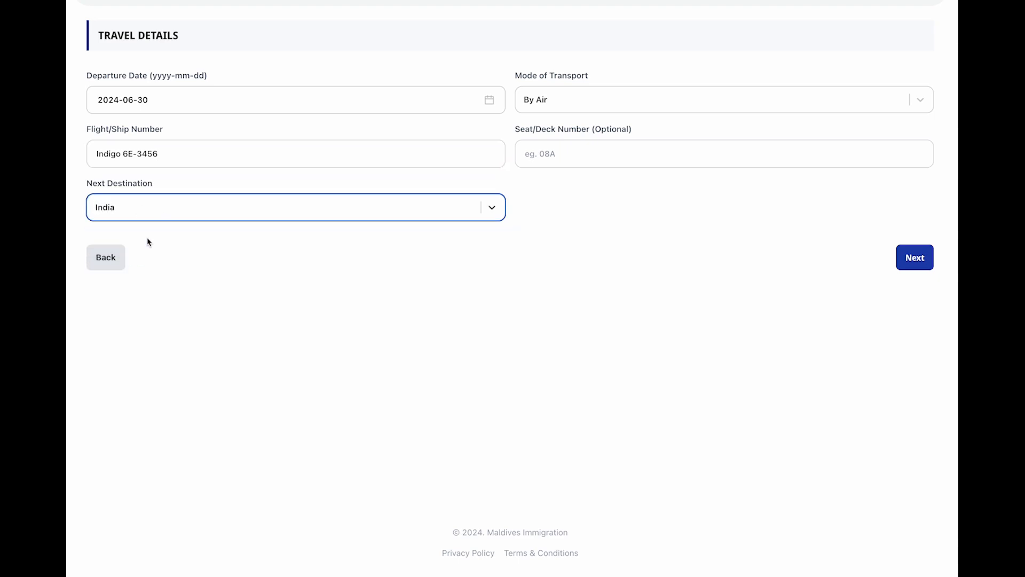
{"action": "left_click", "coordinate": [917, 263]}
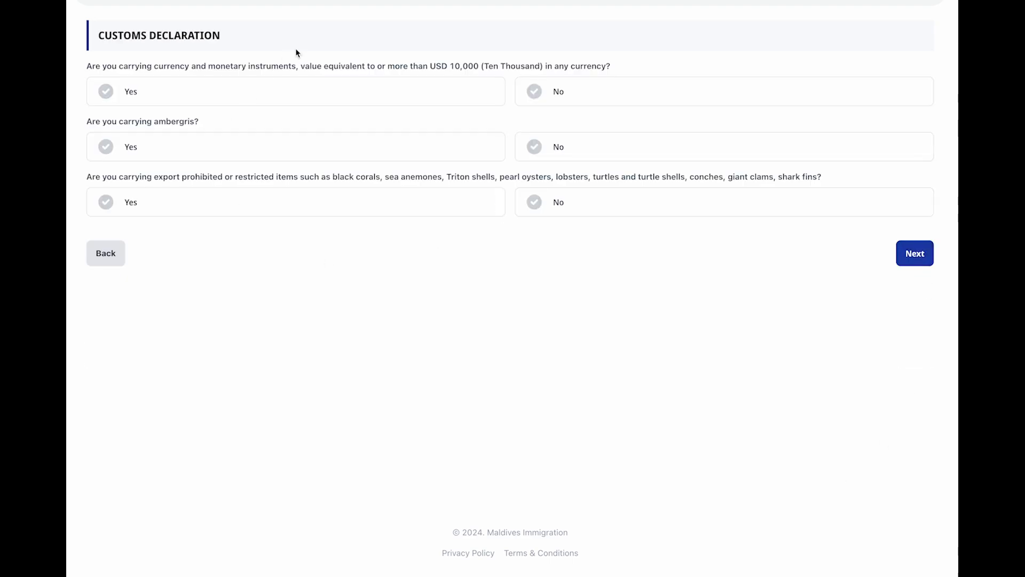
Answer No on carrying USD 10,000+, ambergris and prohibited exports
{"action": "left_click", "coordinate": [541, 93]}
{"action": "left_click", "coordinate": [534, 146]}
{"action": "left_click", "coordinate": [537, 208]}
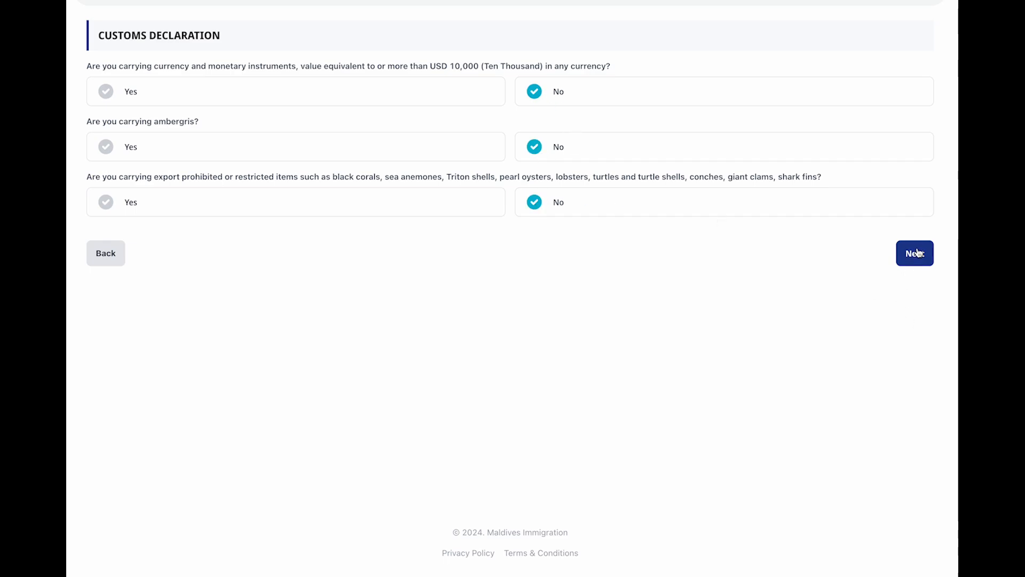
{"action": "left_click", "coordinate": [918, 254]}
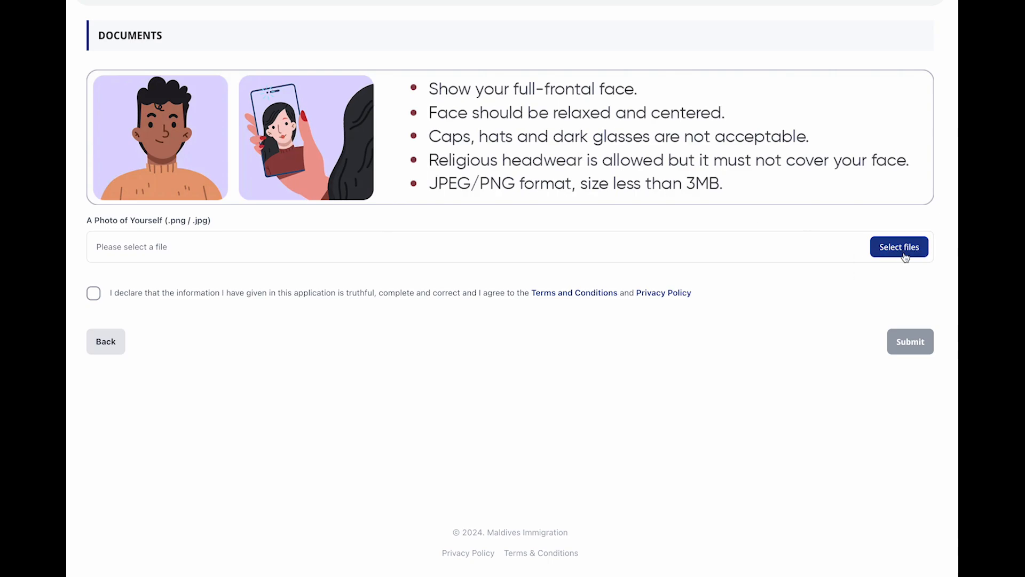
Agree to the truthfulness declaration, then go back to the home page via the IMUGA logo
{"action": "left_click", "coordinate": [94, 293]}
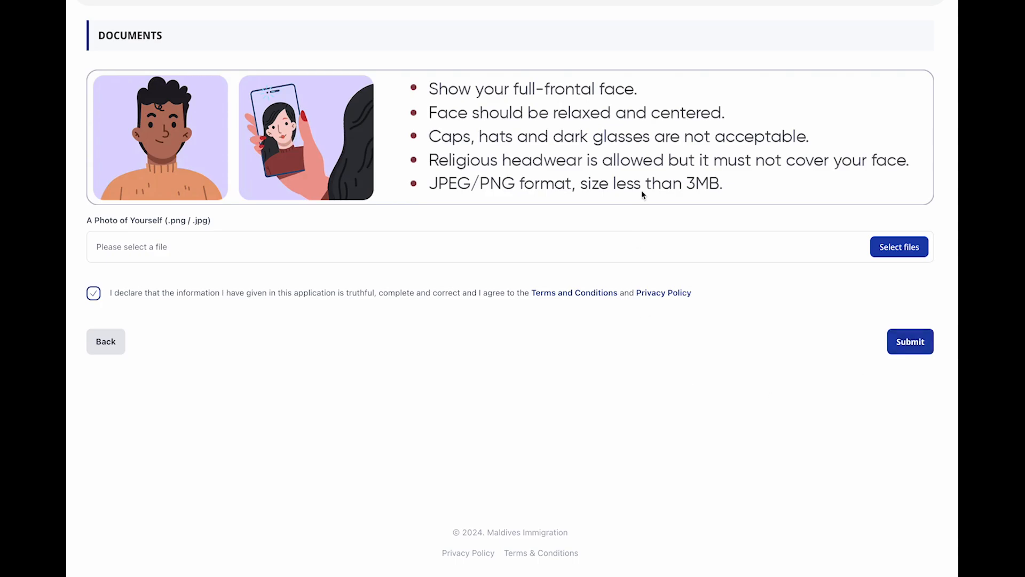
{"action": "scroll", "coordinate": [642, 194], "scroll_direction": "up", "scroll_amount": 3}
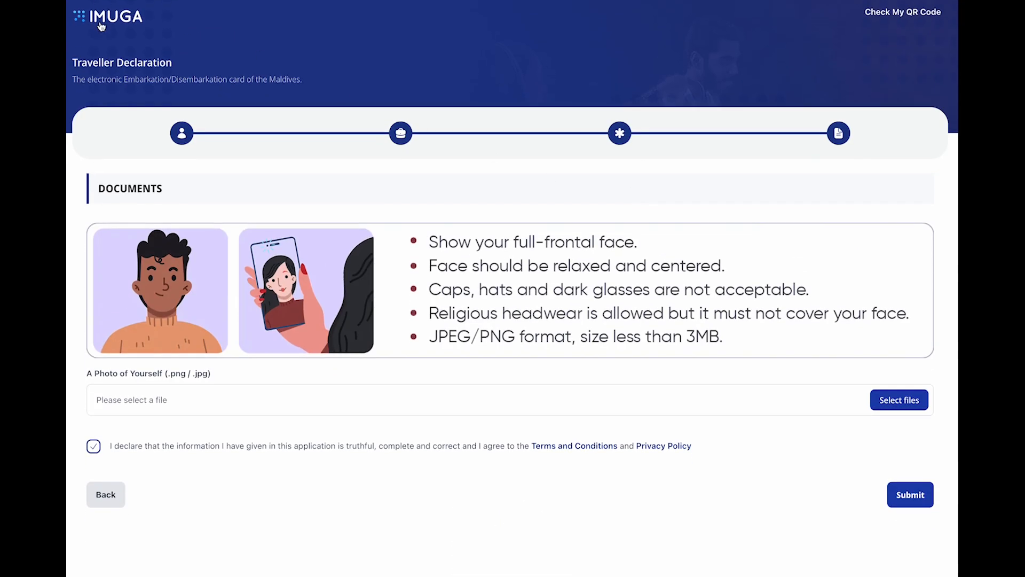
{"action": "left_click", "coordinate": [101, 27]}
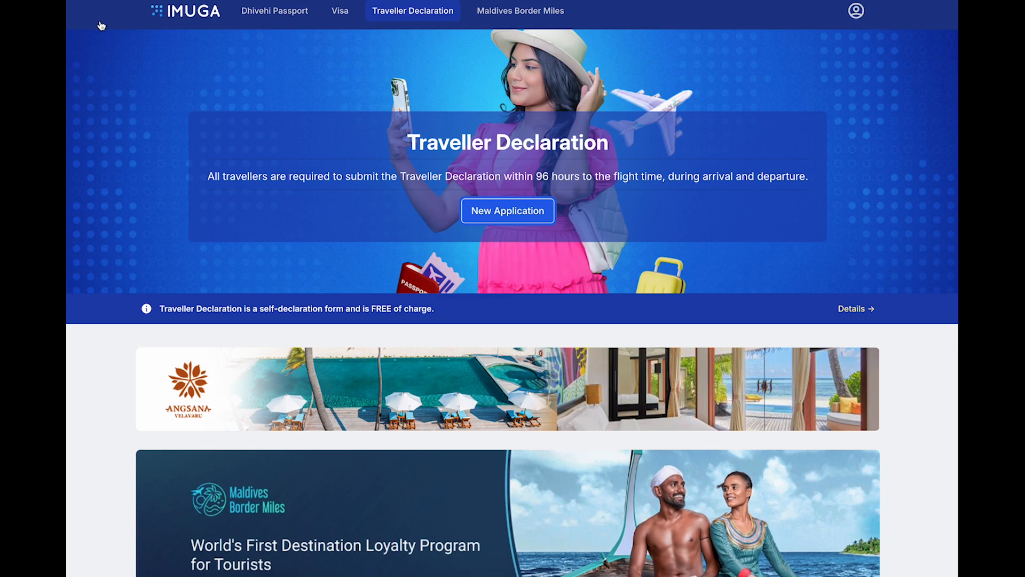